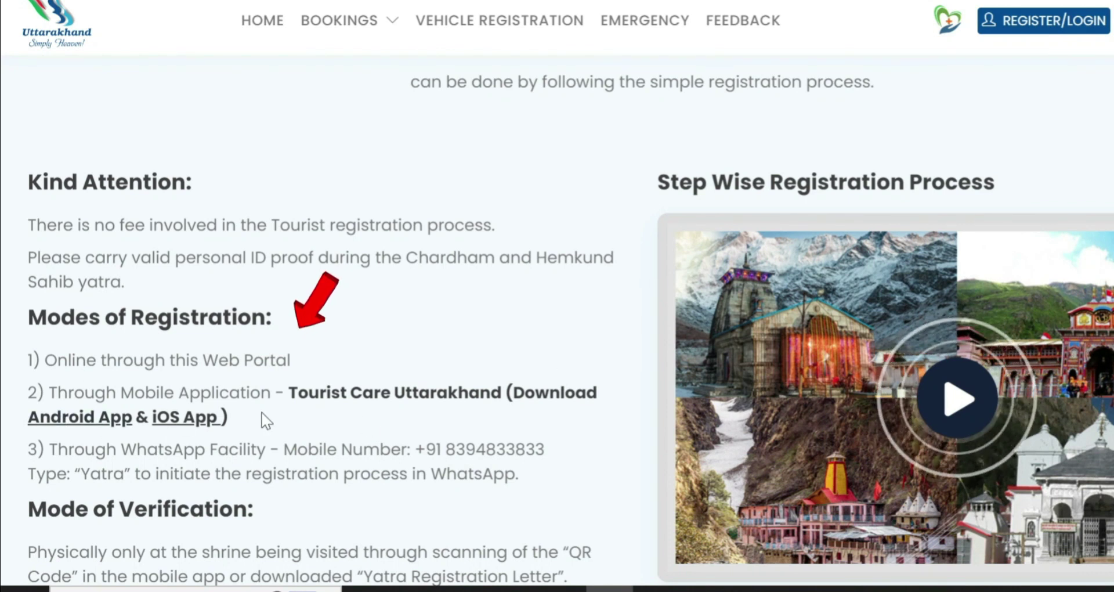
# Step: Go back to the top of the home page and open the REGISTER/LOGIN page
pyautogui.scroll(-3, 387, 432)
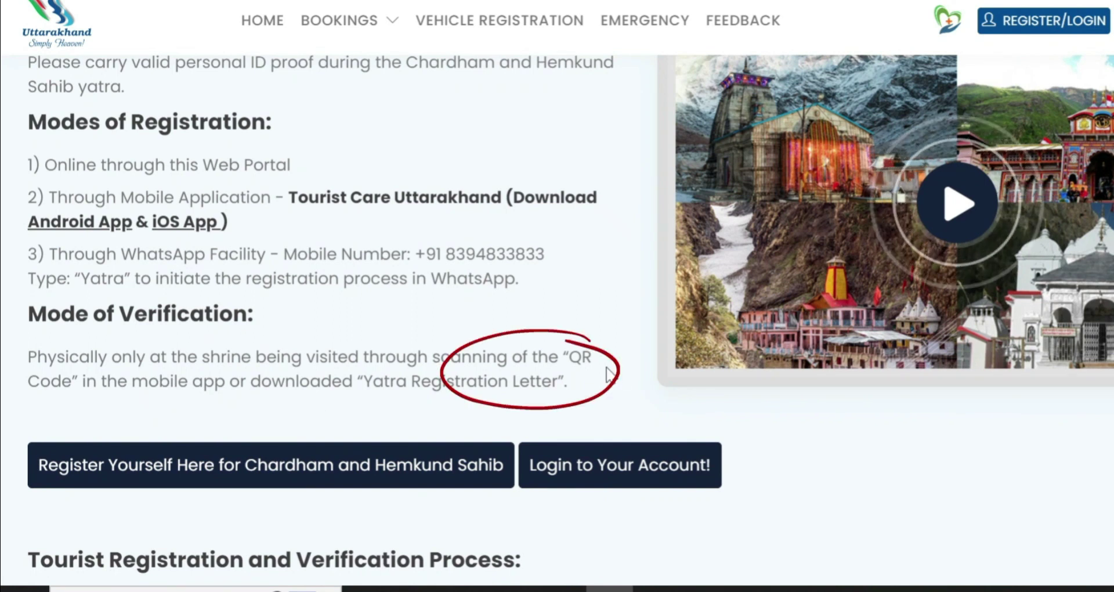
pyautogui.scroll(-3, 609, 374)
pyautogui.scroll(-3, 611, 376)
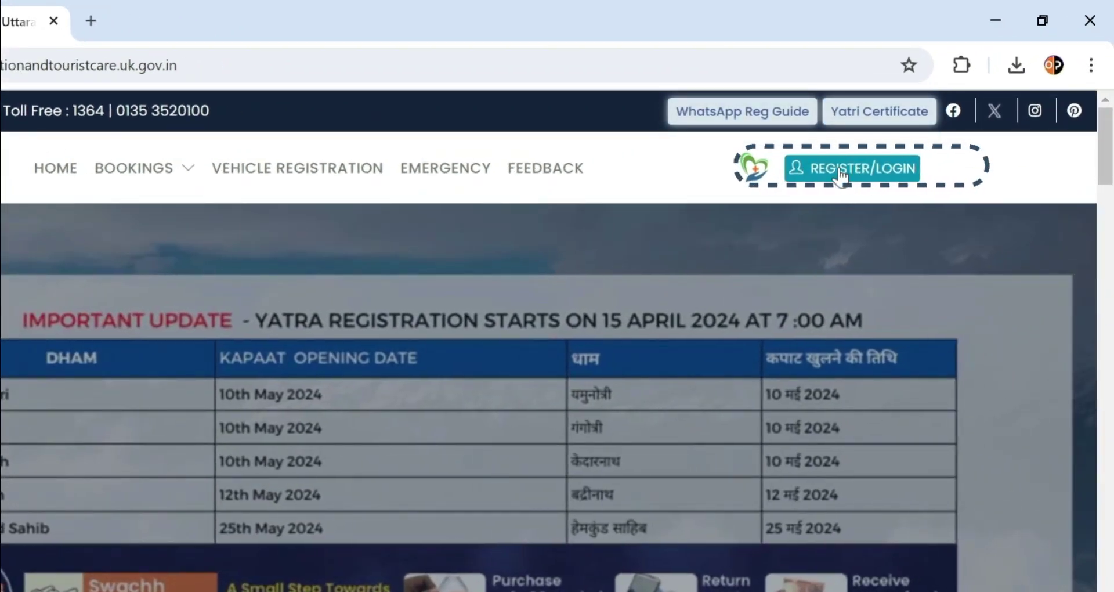
pyautogui.click(841, 173)
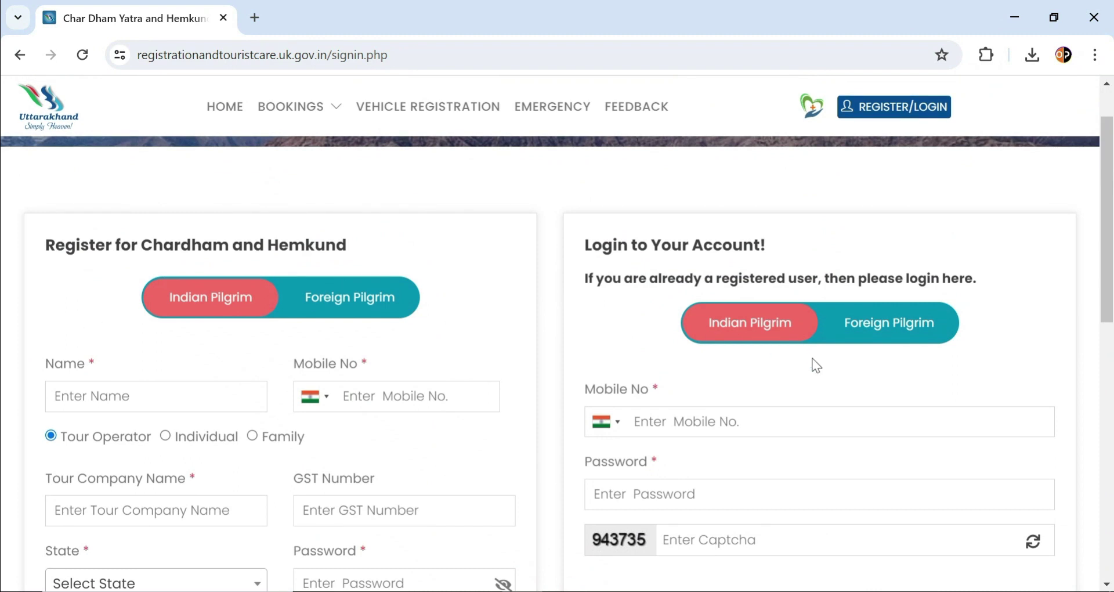
# Step: Enter the registrant's name and mobile number in the Indian Pilgrim sign-up form
pyautogui.scroll(-1, 423, 373)
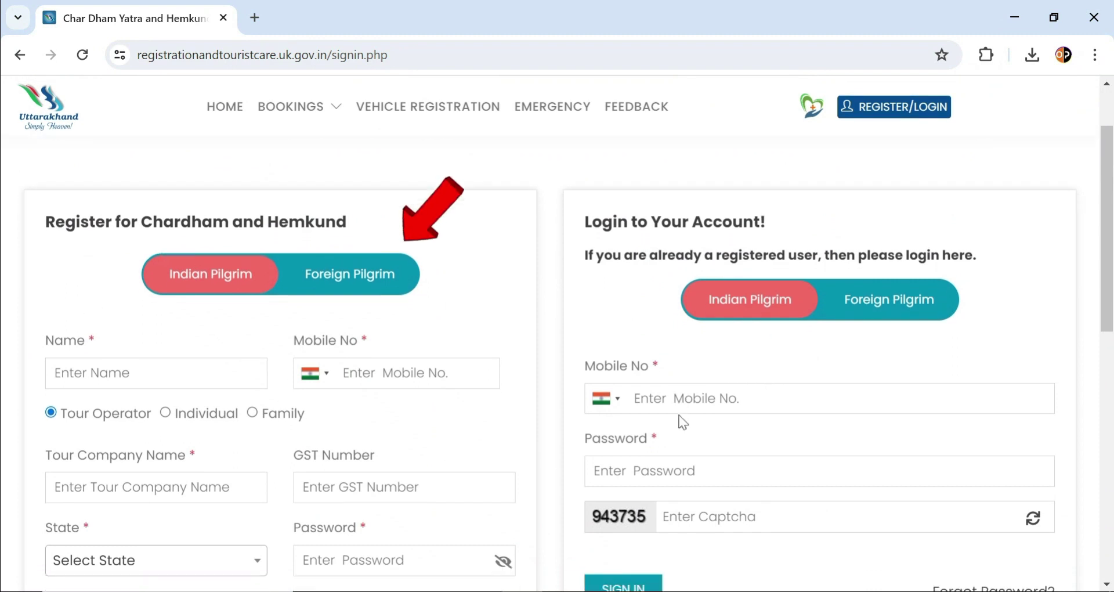
pyautogui.click(201, 323)
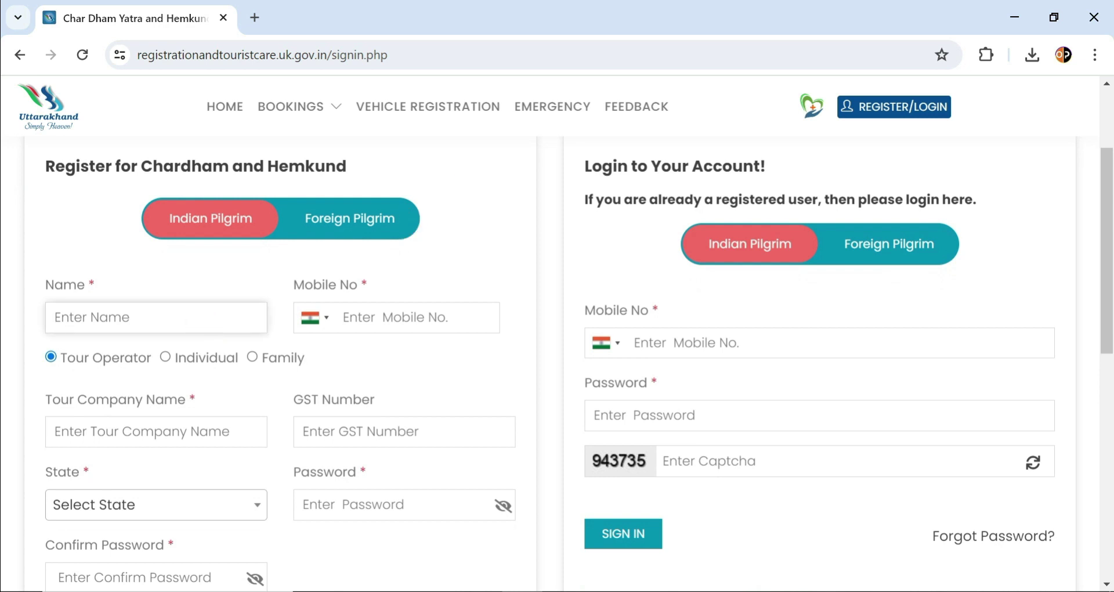
pyautogui.scroll(-2, 201, 325)
pyautogui.scroll(5, 141, 381)
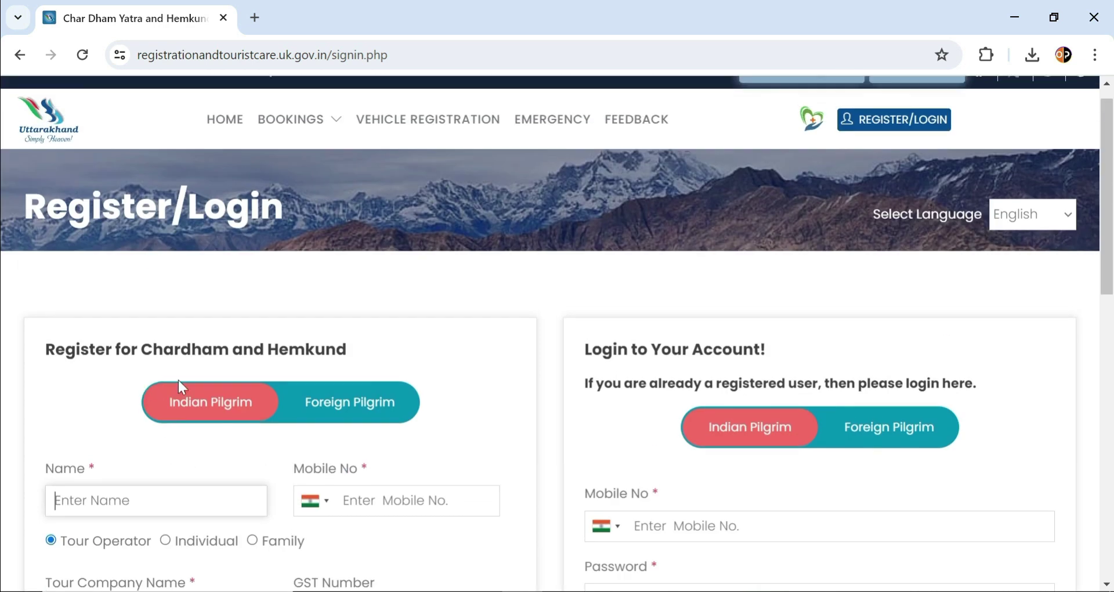
pyautogui.scroll(-2, 178, 380)
pyautogui.write('C')
pyautogui.press('Tab')
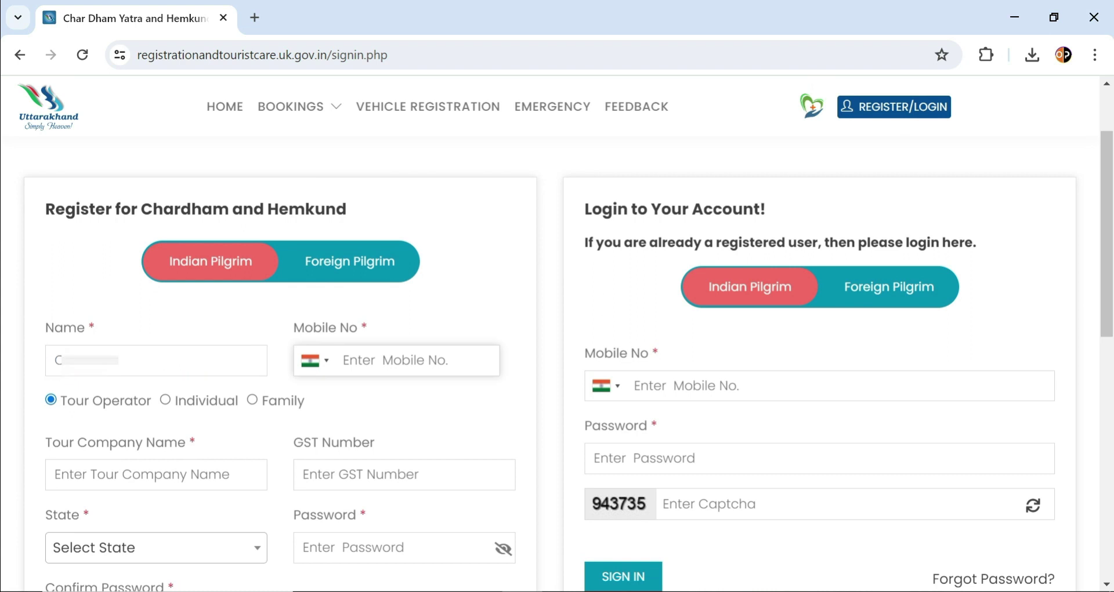
pyautogui.write('8')
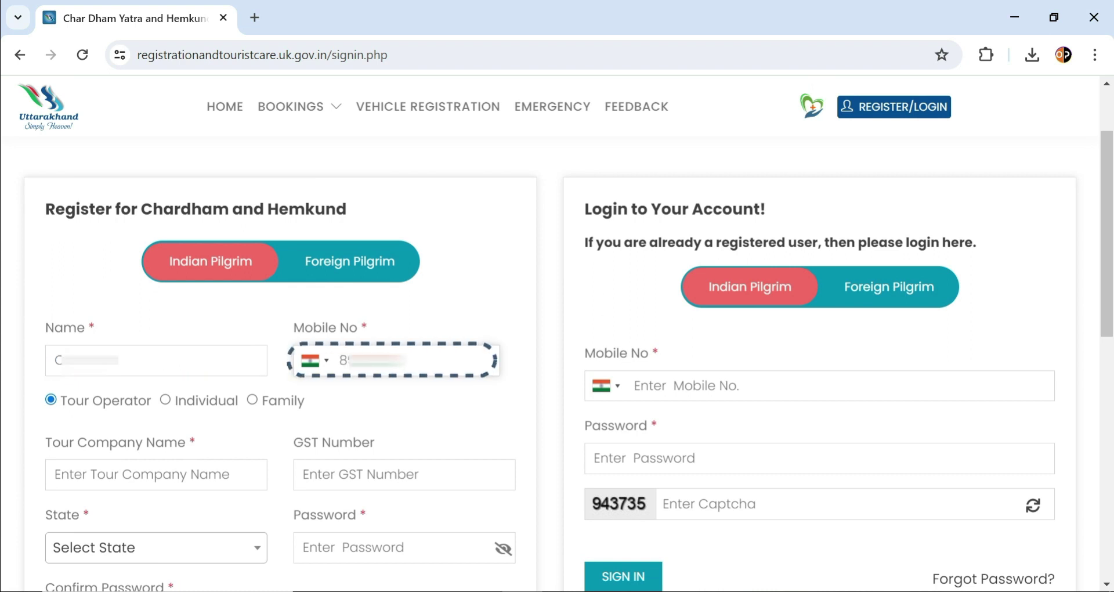
pyautogui.write('61')
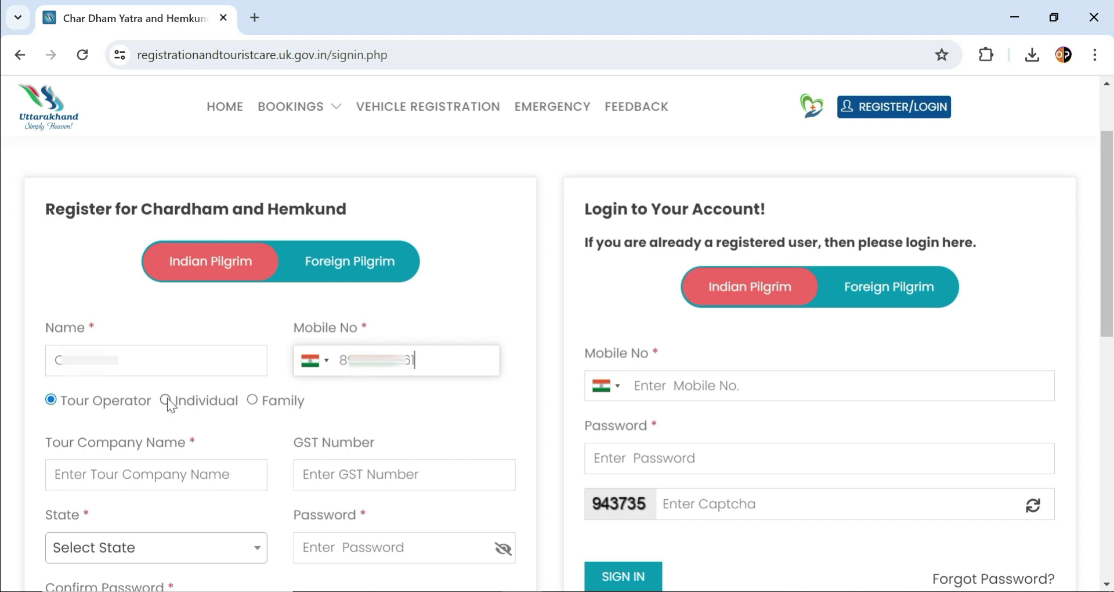
# Step: Choose the Individual registration type and enter the account password in both password fields
pyautogui.click(166, 399)
pyautogui.scroll(-1, 455, 442)
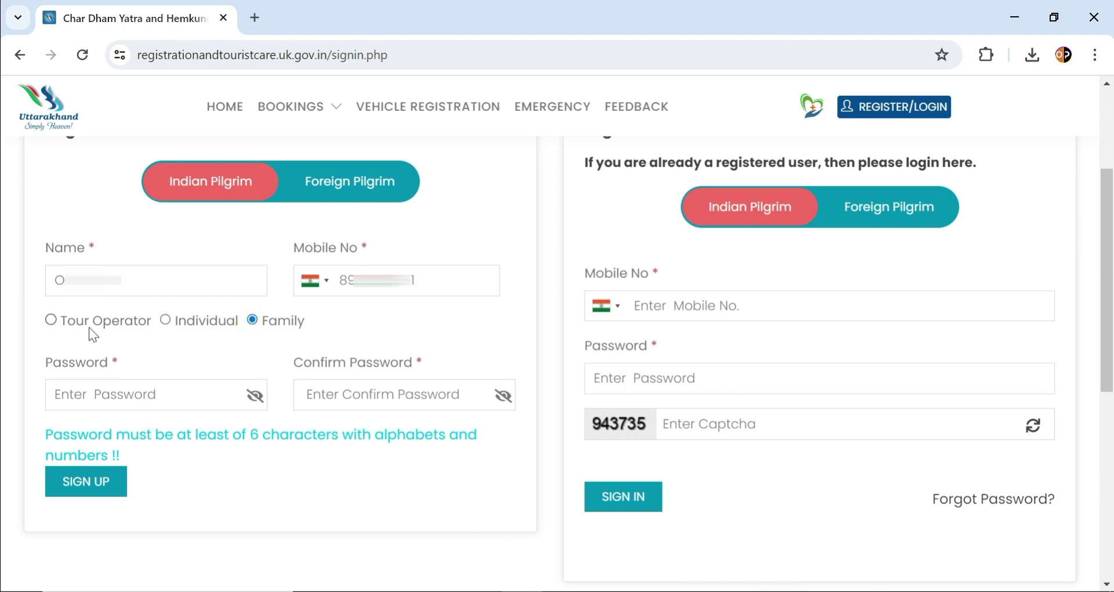
pyautogui.click(51, 322)
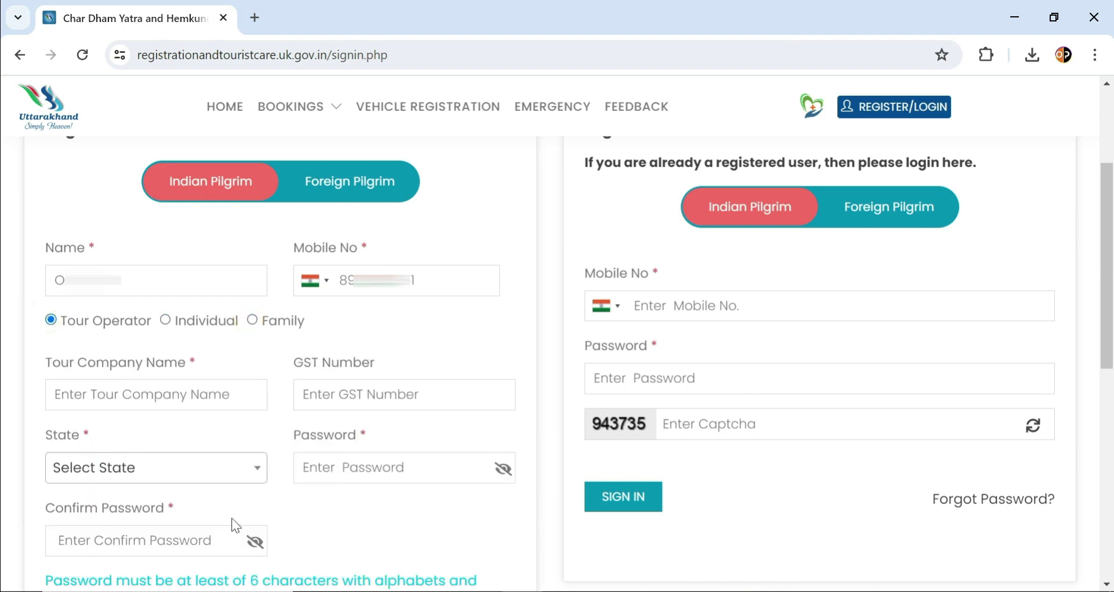
pyautogui.click(167, 319)
pyautogui.click(185, 398)
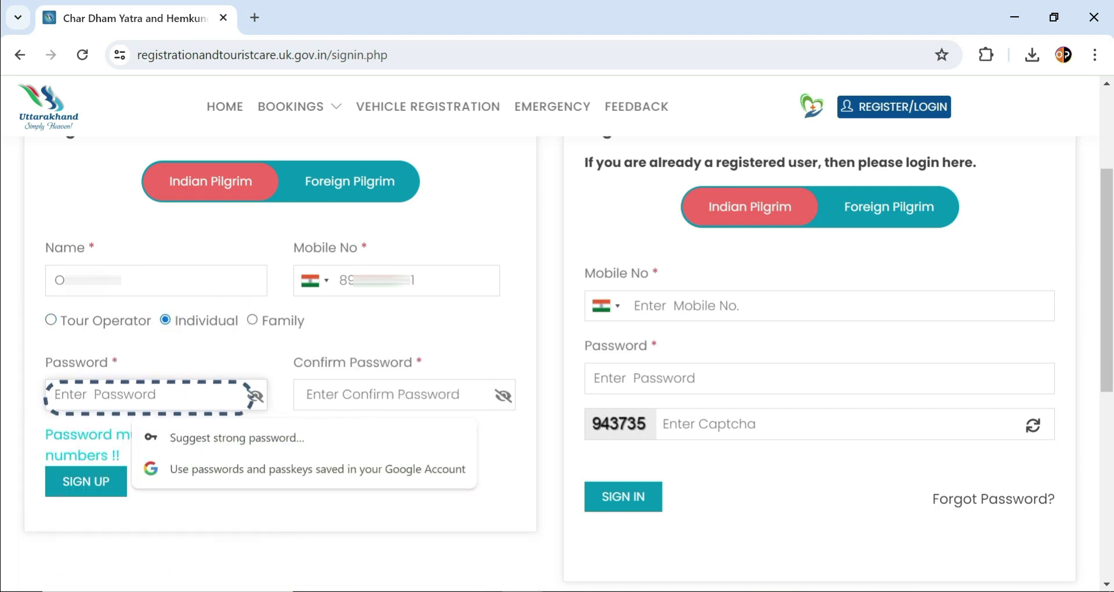
pyautogui.write('a')
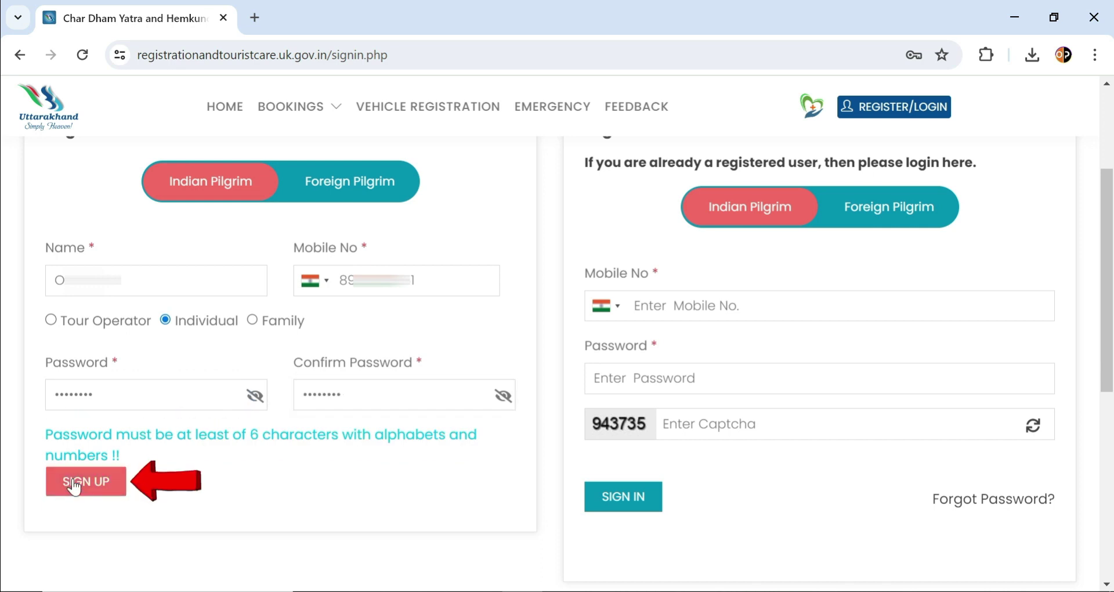
# Step: Submit the sign-up, enter and verify the received OTP, and acknowledge the success message
pyautogui.click(73, 482)
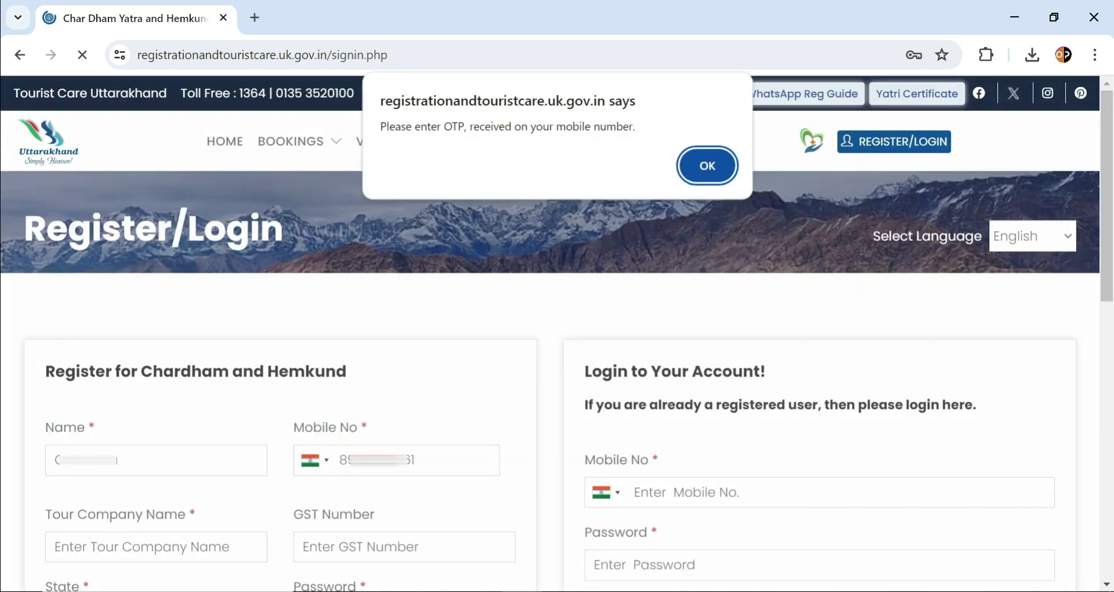
pyautogui.click(715, 174)
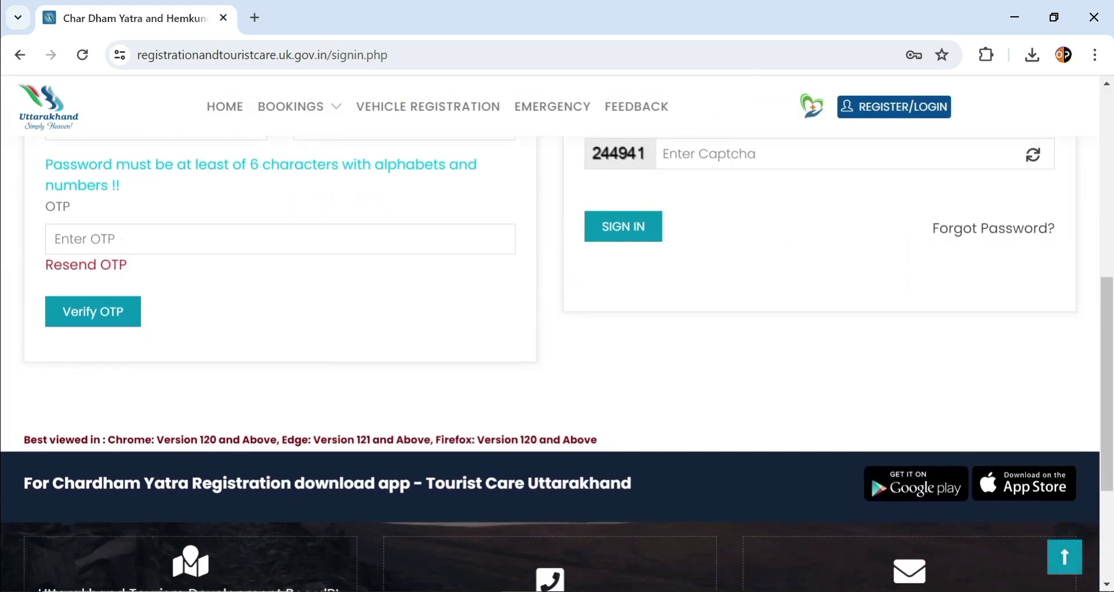
pyautogui.click(123, 238)
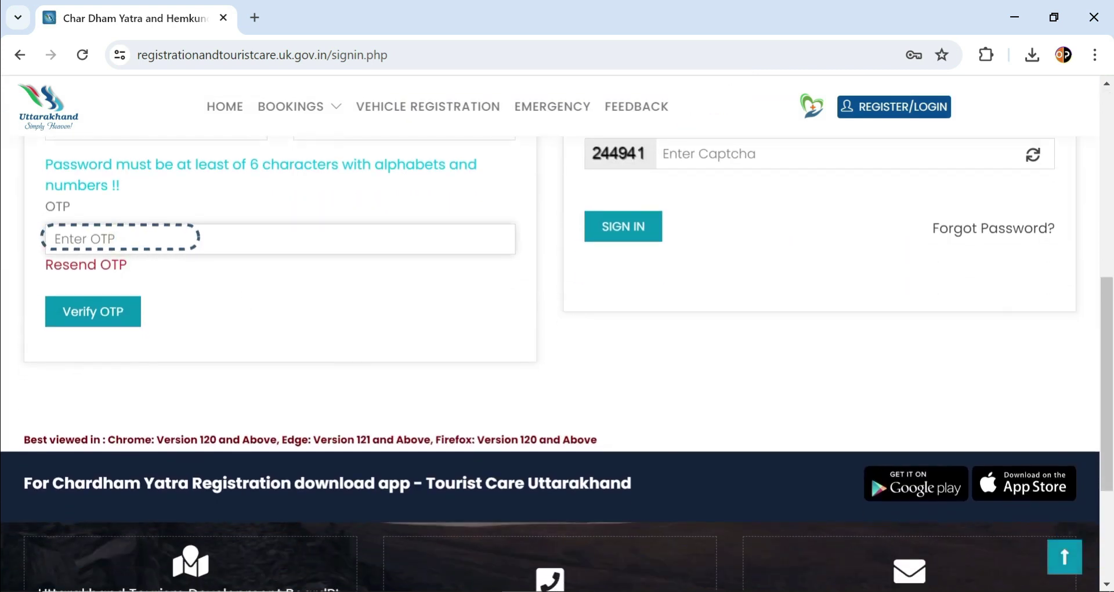
pyautogui.click(96, 312)
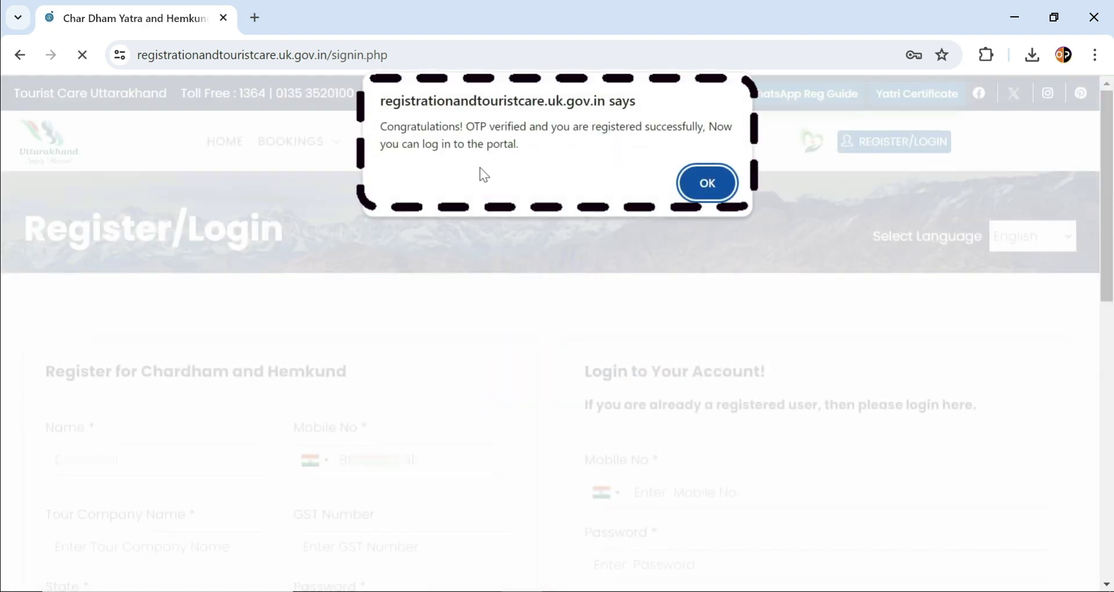
pyautogui.click(707, 182)
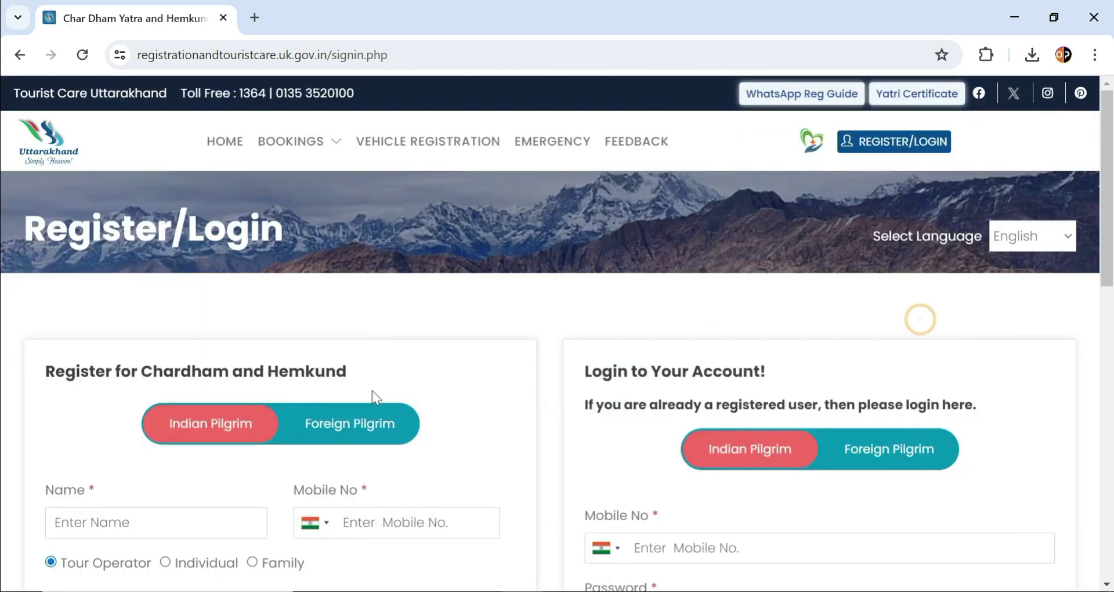
# Step: Sign in with the registered mobile number, the account password and the captcha
pyautogui.scroll(-4, 389, 403)
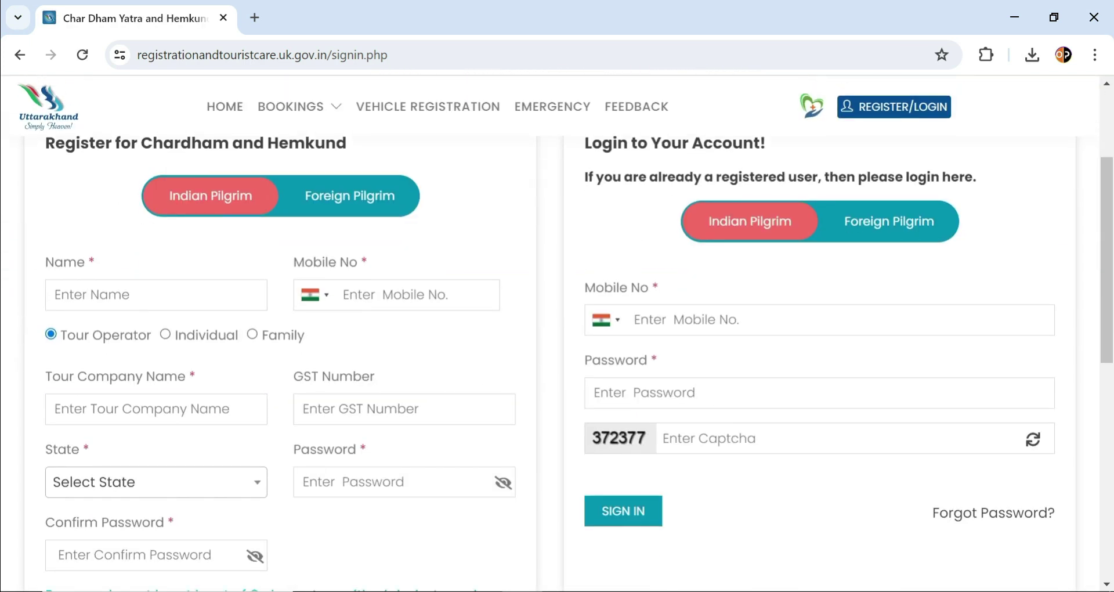
pyautogui.click(715, 319)
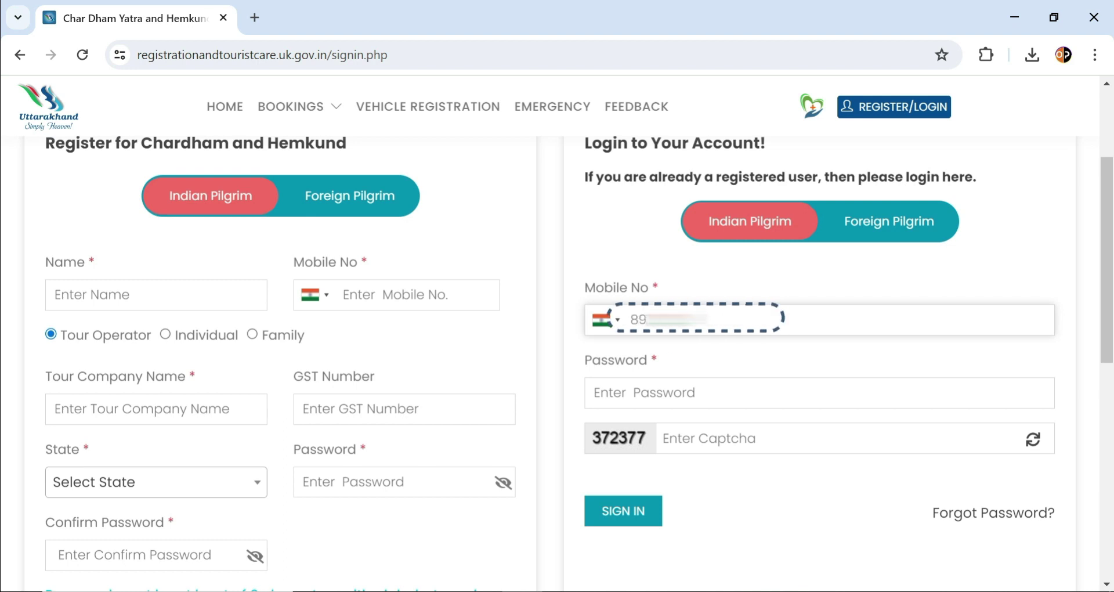
pyautogui.click(724, 390)
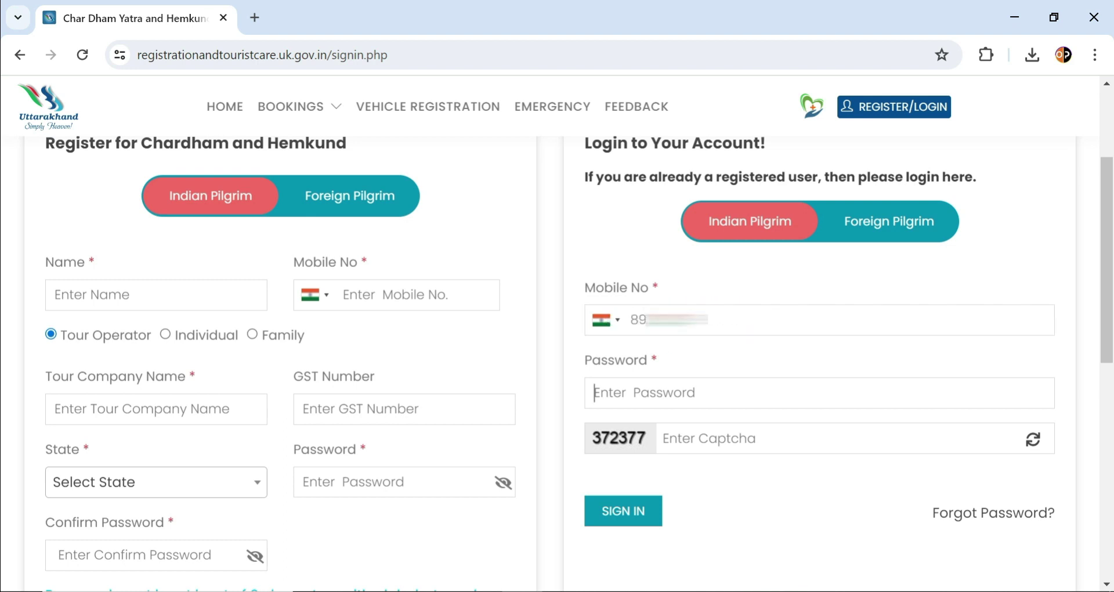
pyautogui.write('•••')
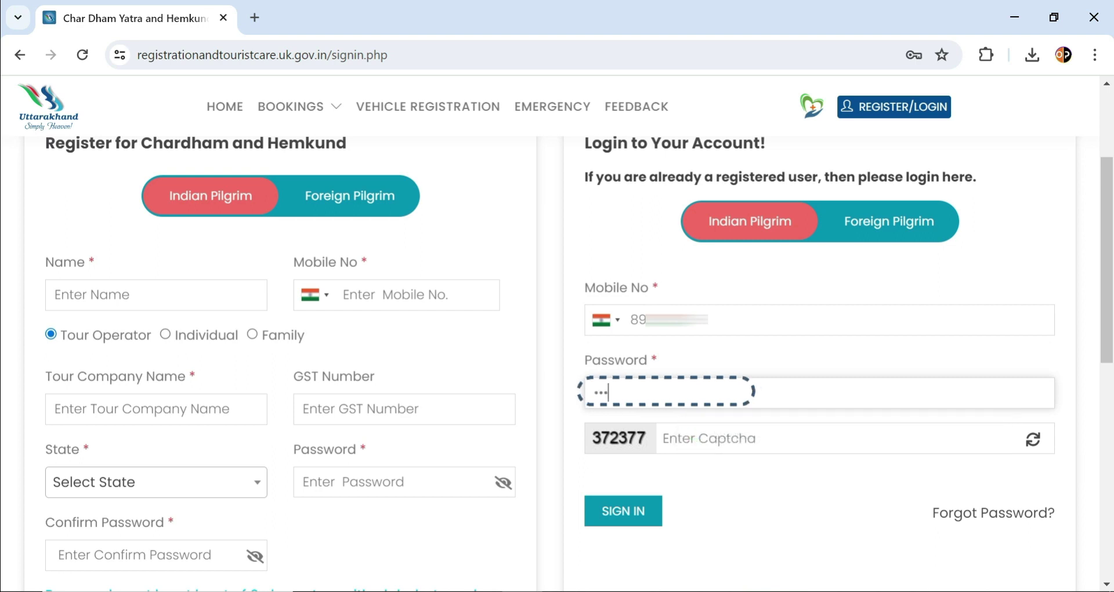
pyautogui.write('•••••')
pyautogui.press('Tab')
pyautogui.write('372377')
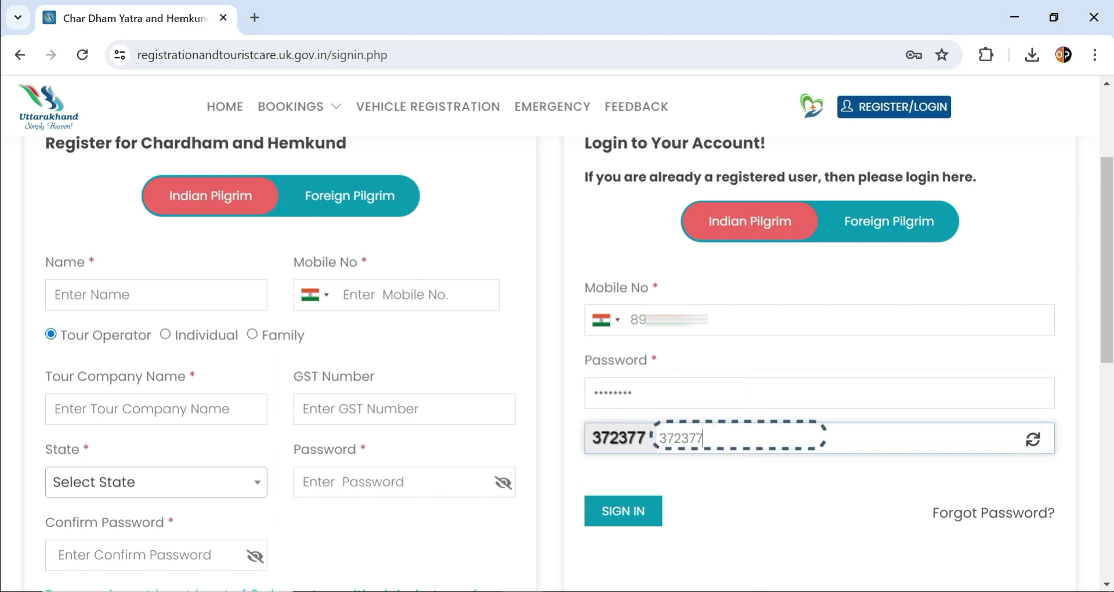
pyautogui.click(617, 518)
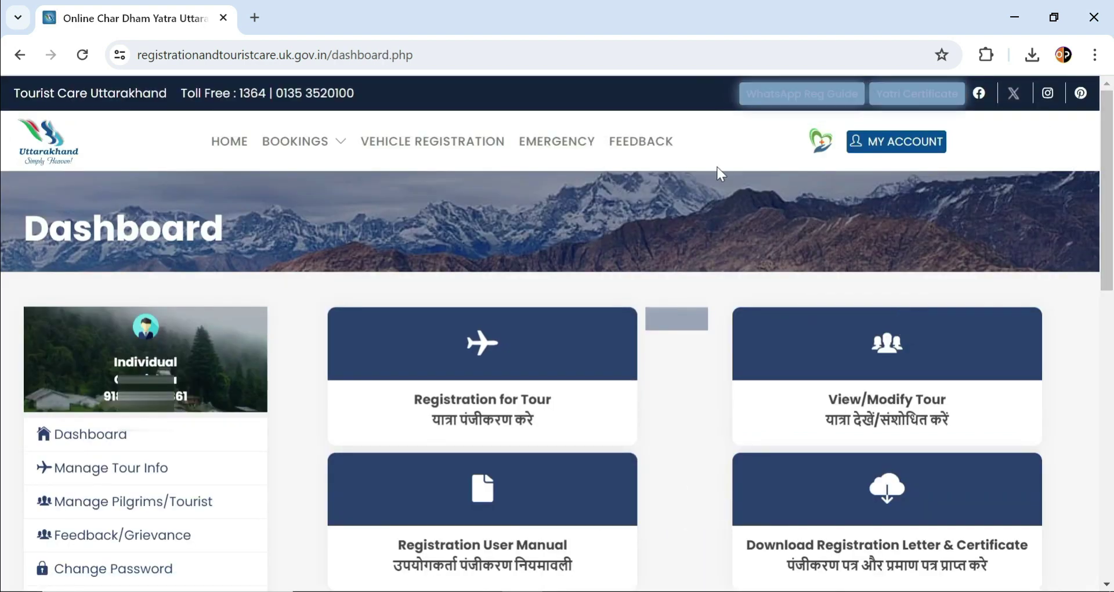
pyautogui.scroll(-4, 762, 224)
pyautogui.scroll(4, 58, 313)
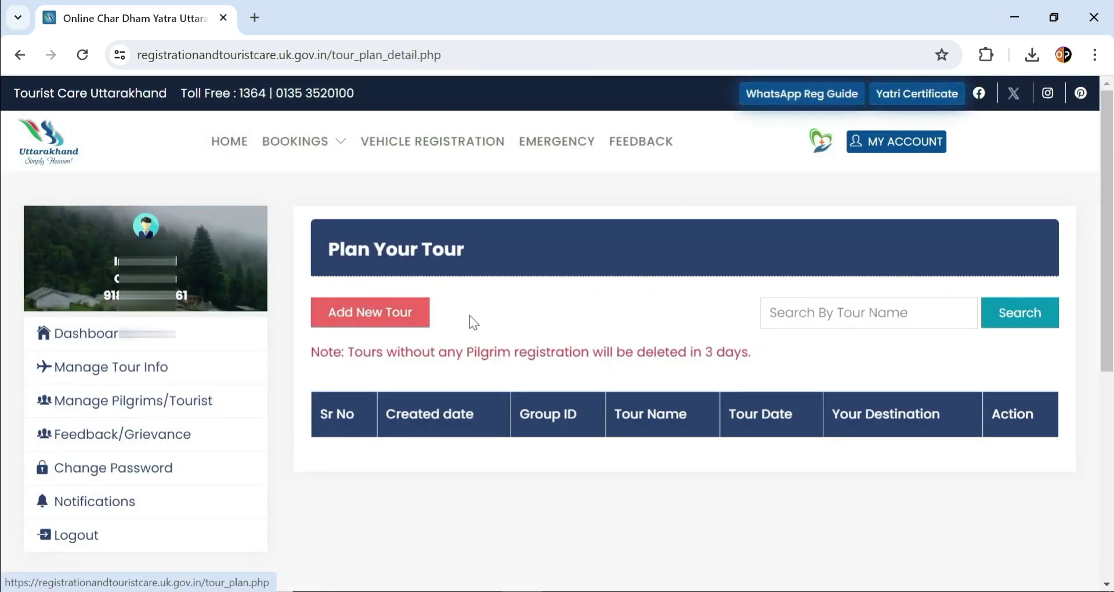
pyautogui.click(125, 370)
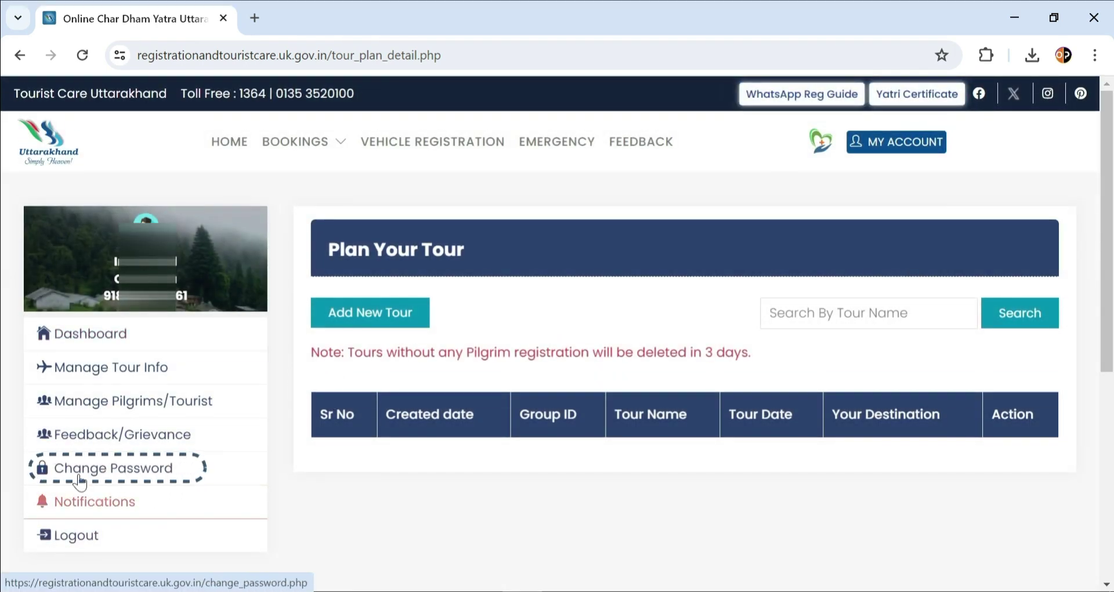
pyautogui.click(116, 333)
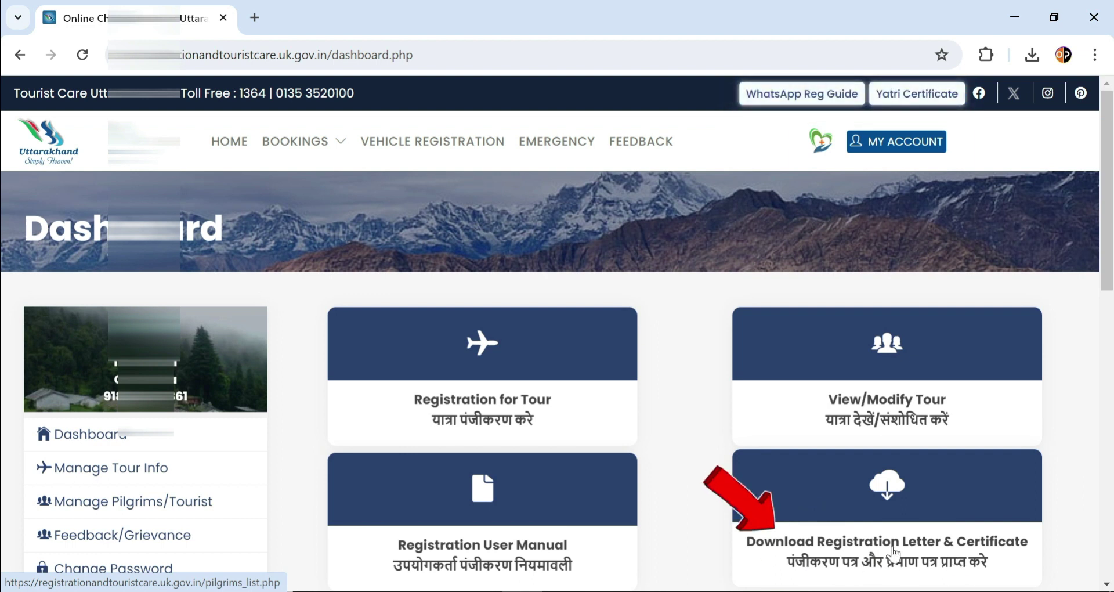
pyautogui.scroll(-2, 896, 552)
pyautogui.scroll(-2, 892, 549)
pyautogui.scroll(4, 892, 548)
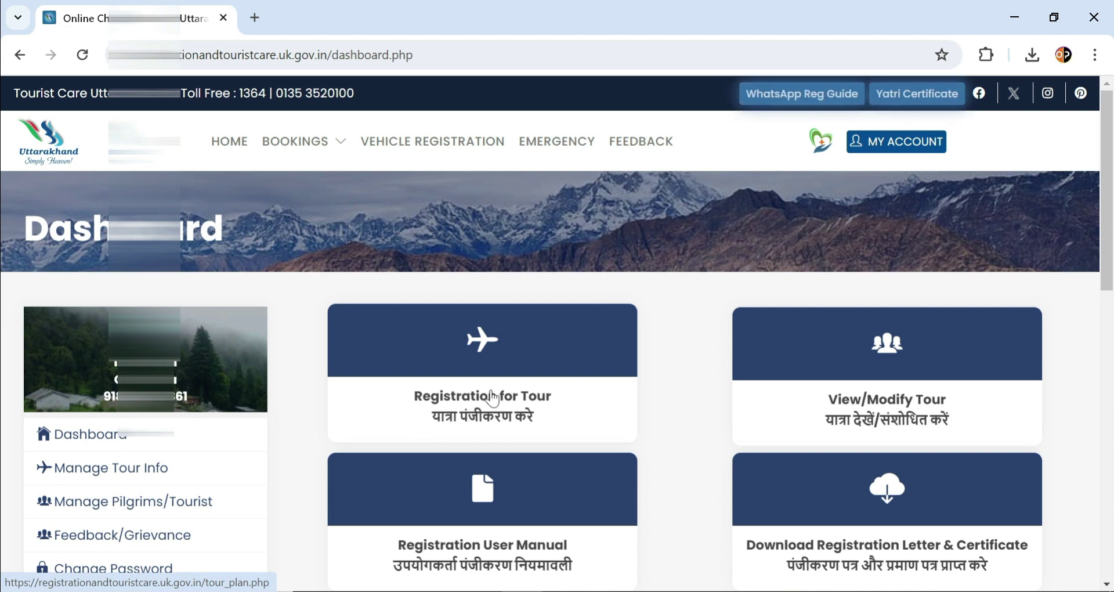
# Step: Start a new tour registration and set the duration to 15-05-2024 – 29-05-2024
pyautogui.click(477, 396)
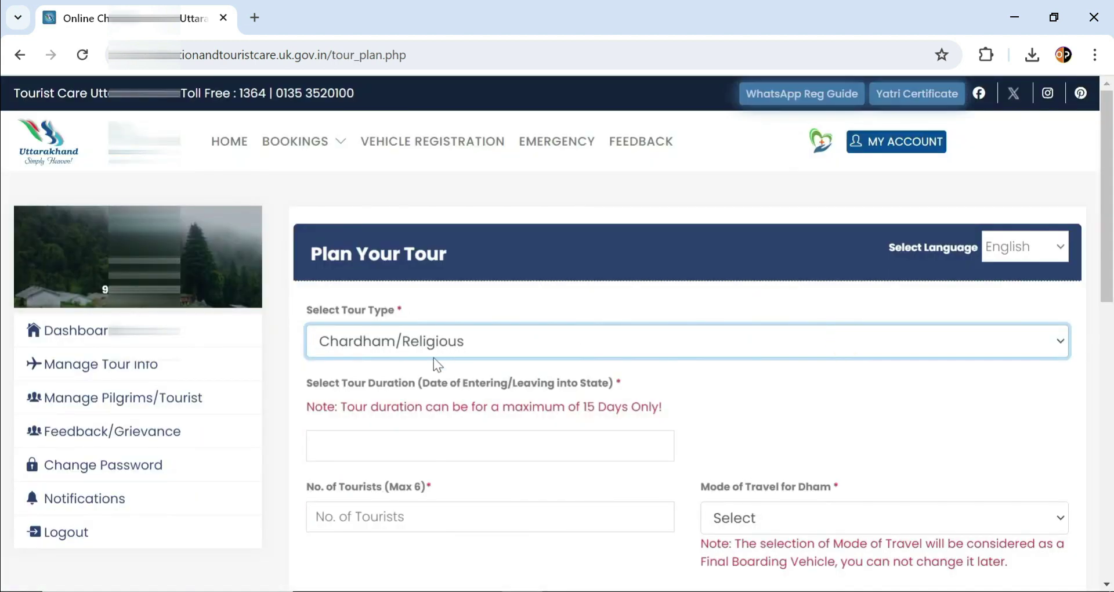
pyautogui.scroll(-3, 447, 354)
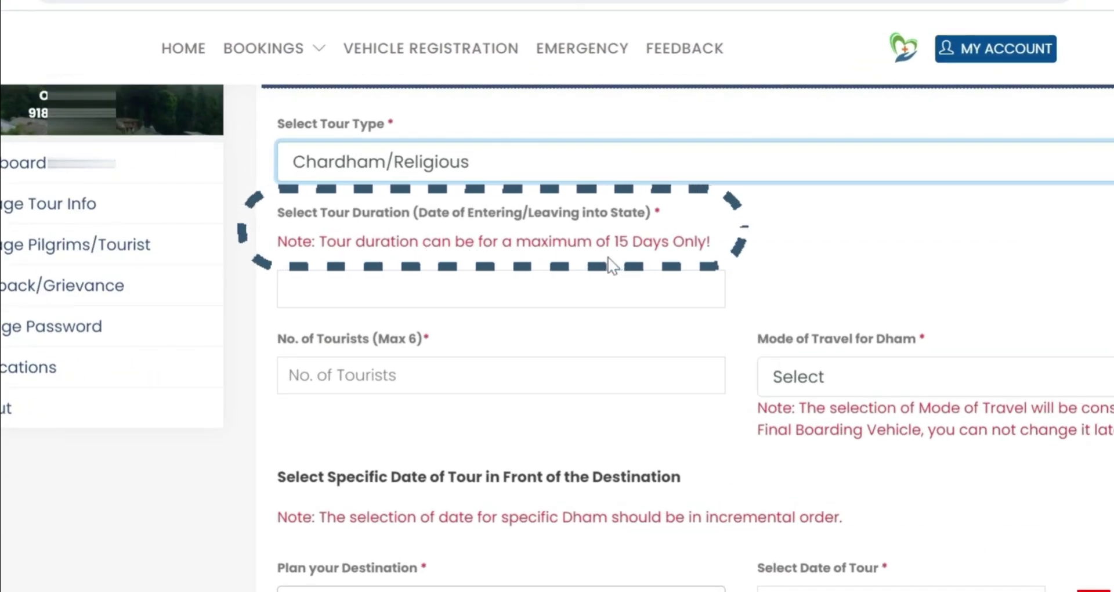
pyautogui.click(449, 281)
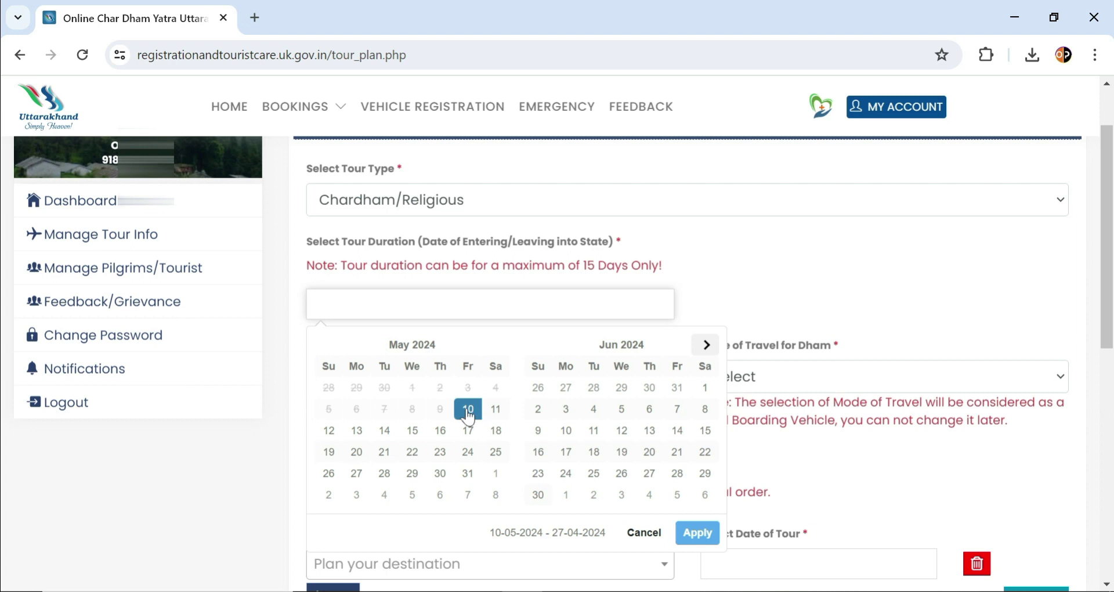
pyautogui.click(413, 432)
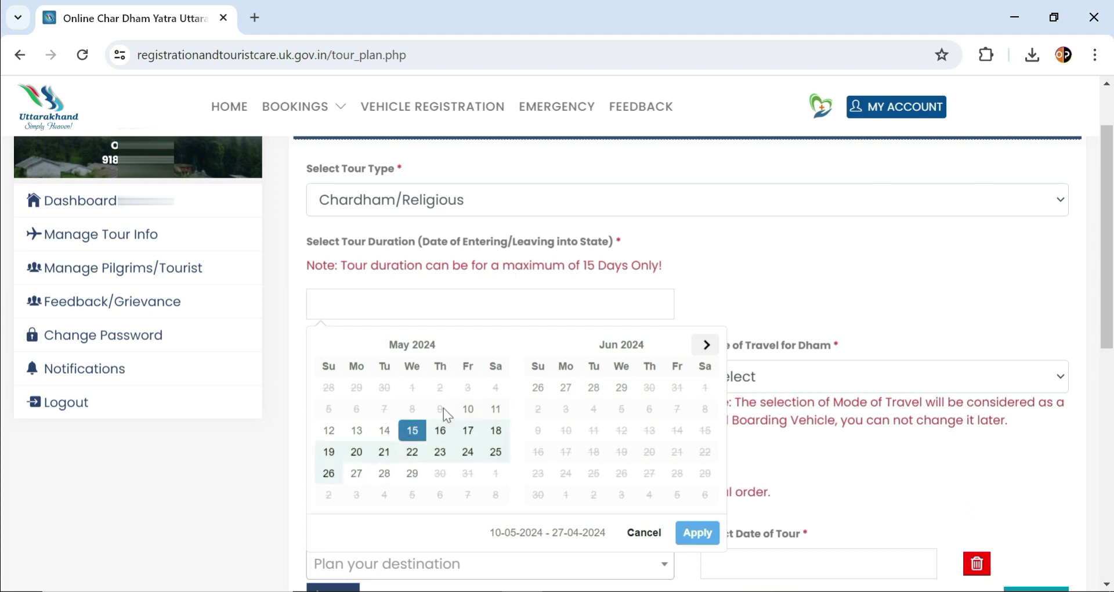
pyautogui.click(413, 475)
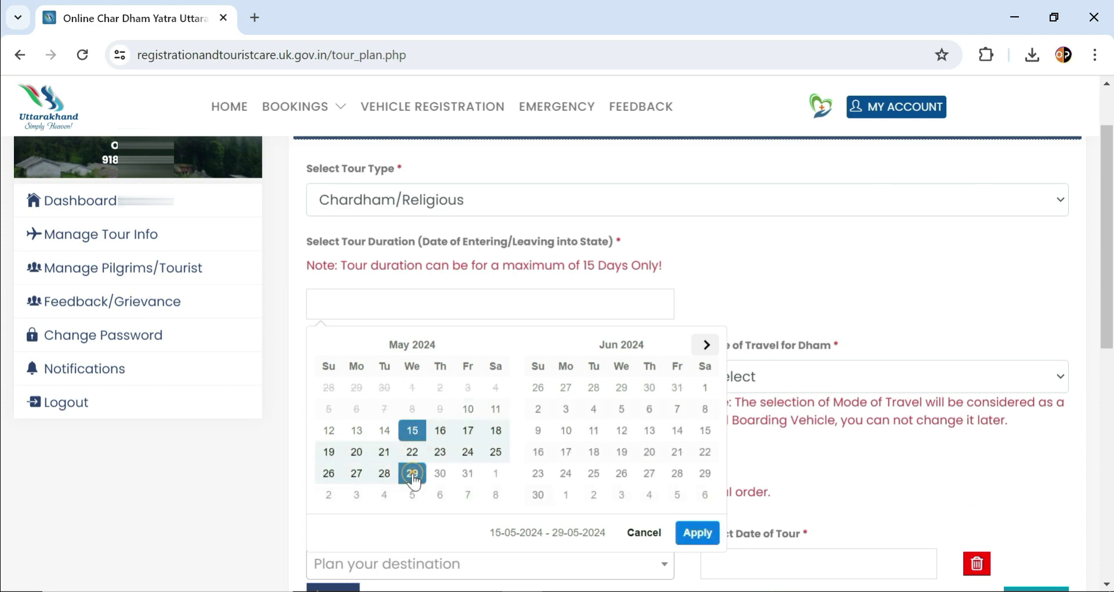
pyautogui.click(698, 532)
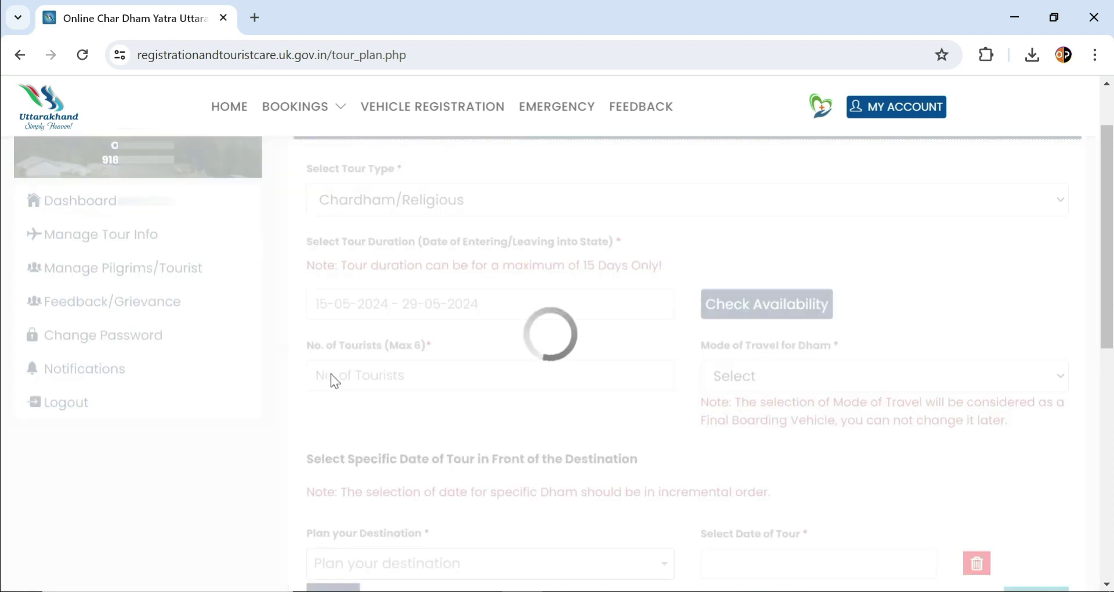
# Step: Review the available Dham slots, then close the Available Slots overview
pyautogui.click(776, 302)
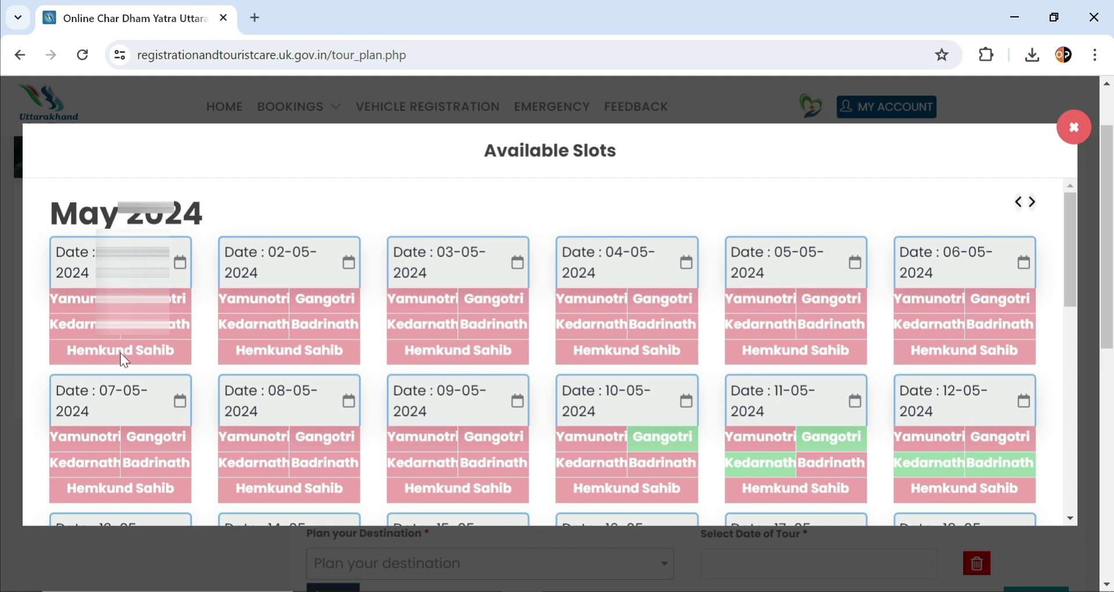
pyautogui.click(120, 353)
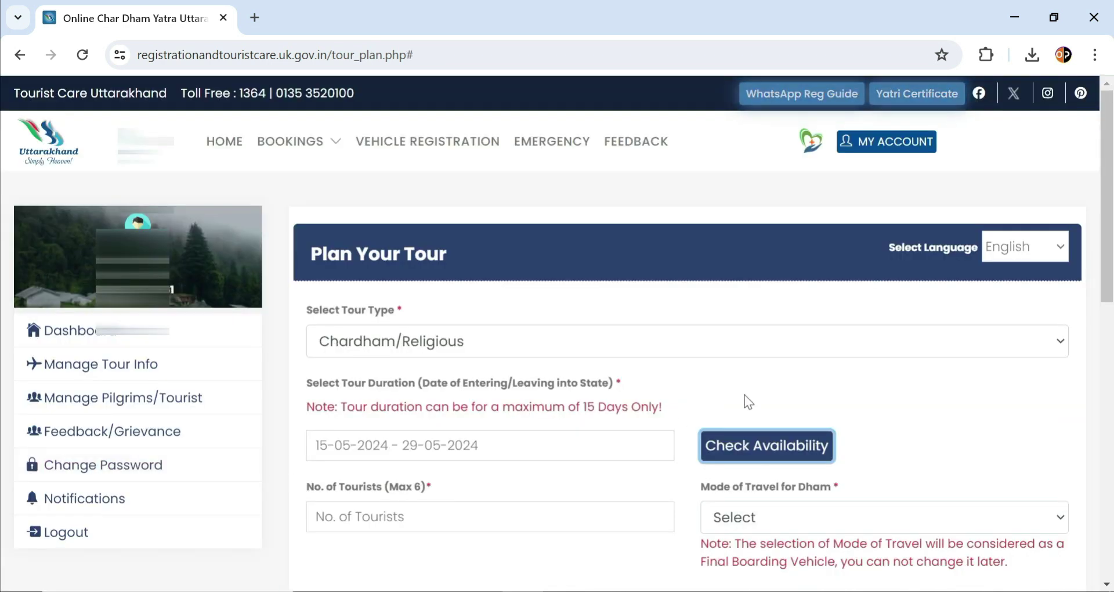
pyautogui.scroll(-2, 524, 462)
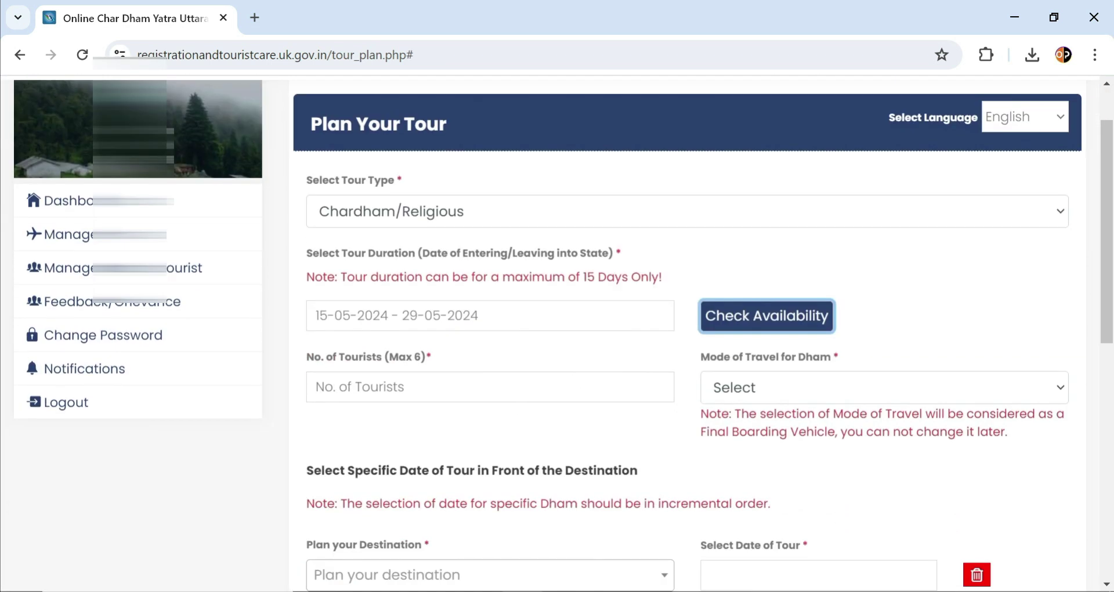
# Step: Set the tour to 1 tourist travelling By Walking
pyautogui.click(355, 376)
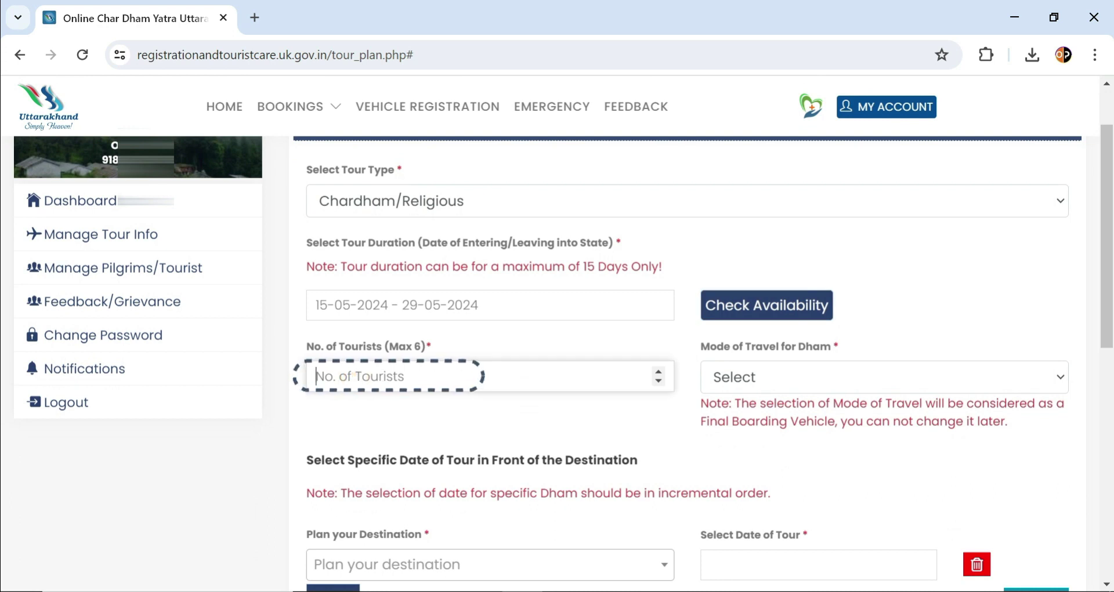
pyautogui.write('1')
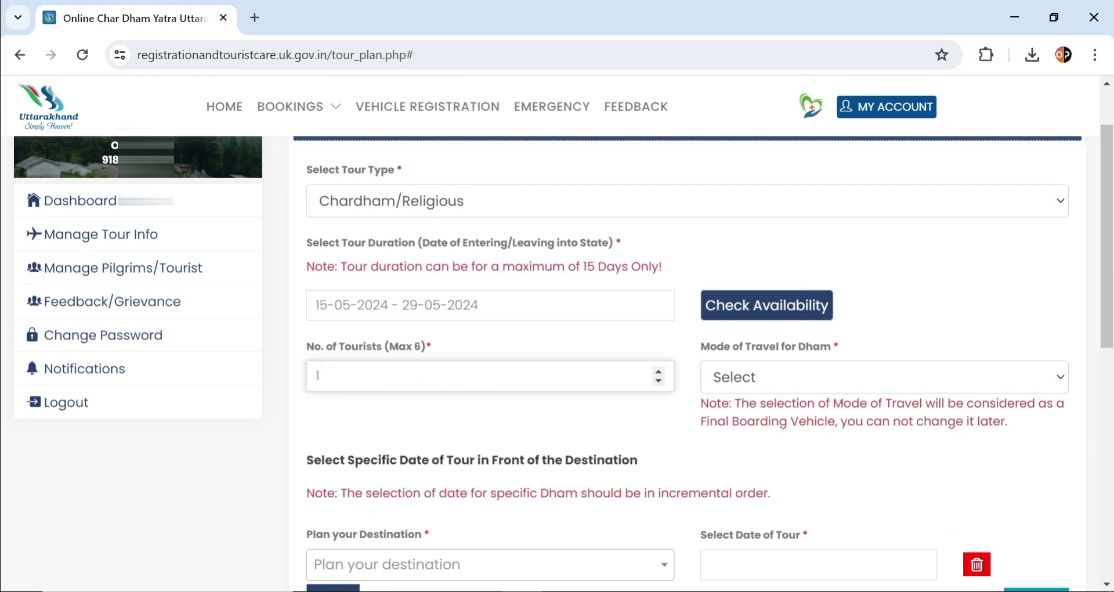
pyautogui.click(801, 377)
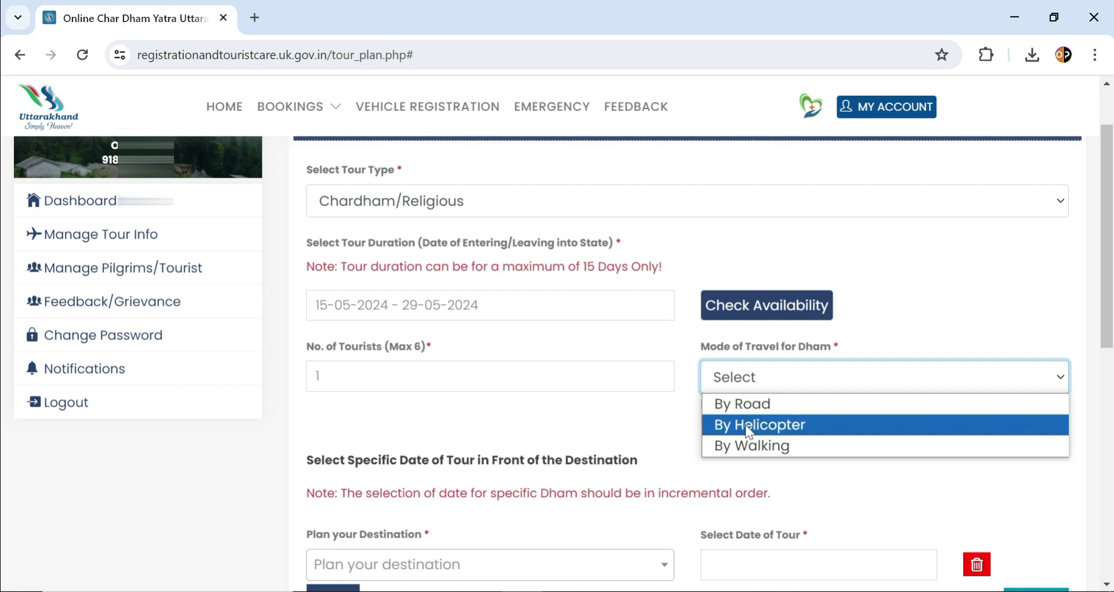
pyautogui.click(750, 446)
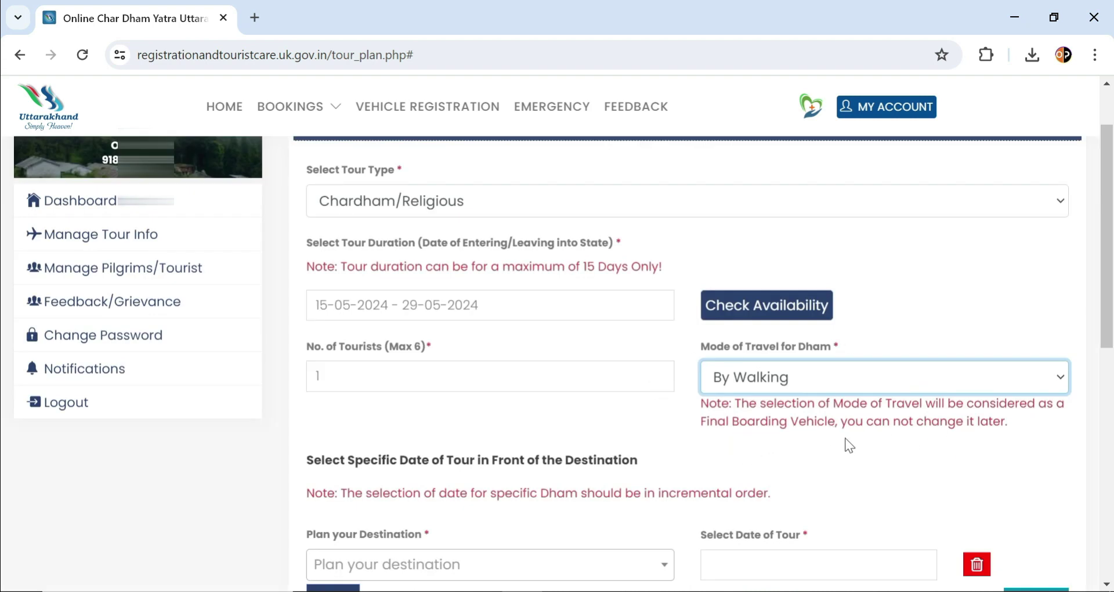
pyautogui.click(798, 381)
pyautogui.click(799, 383)
pyautogui.scroll(-2, 484, 423)
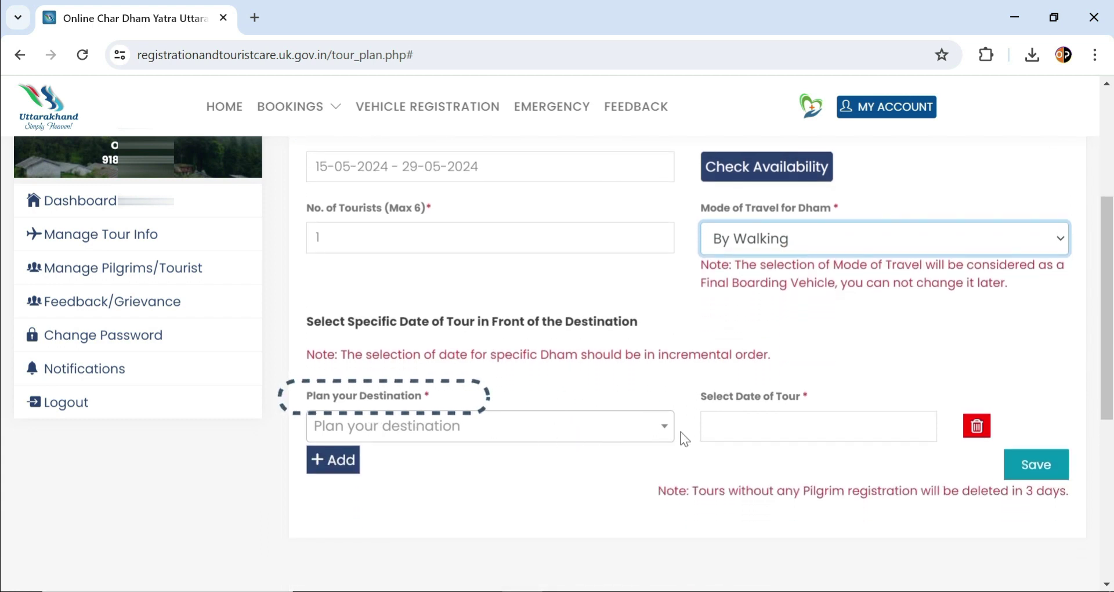
# Step: Add Kedarnath as the first destination on 28 May, dismissing the heavy-booking warning
pyautogui.click(664, 426)
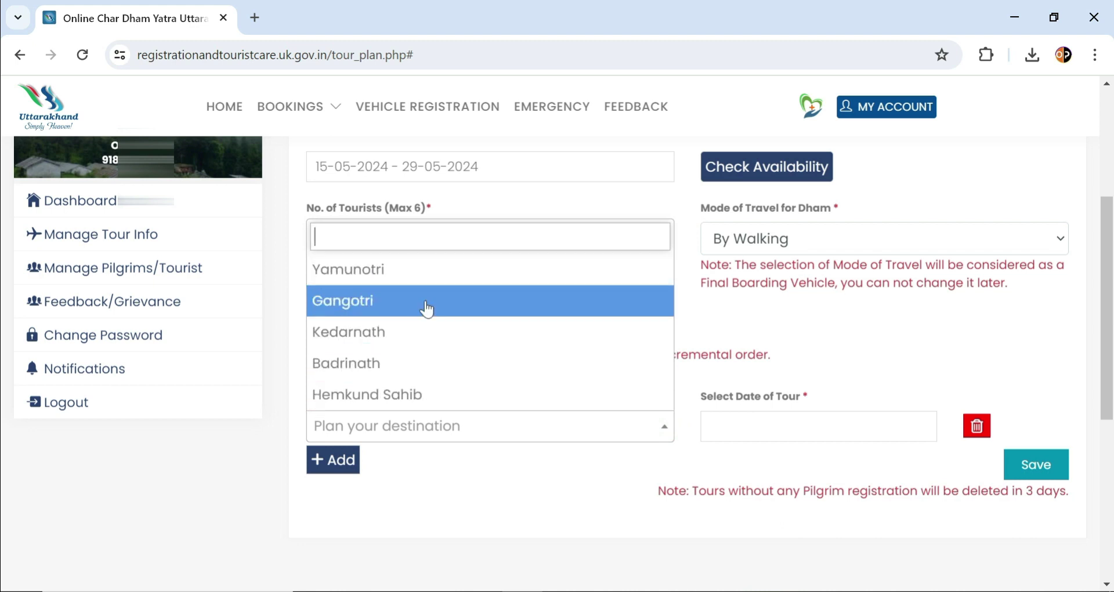
pyautogui.click(431, 348)
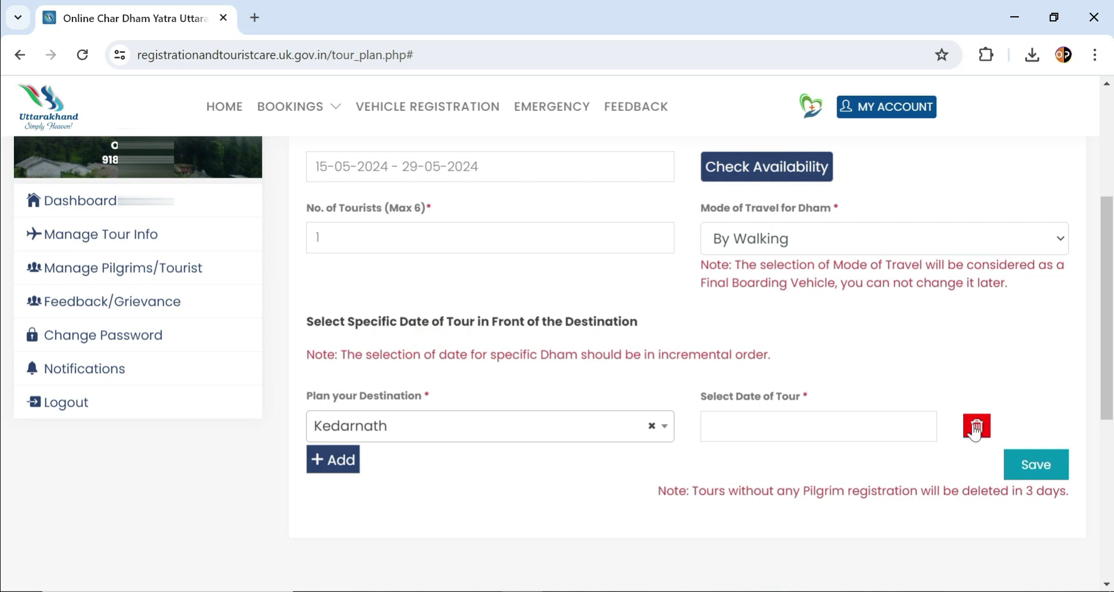
pyautogui.click(847, 432)
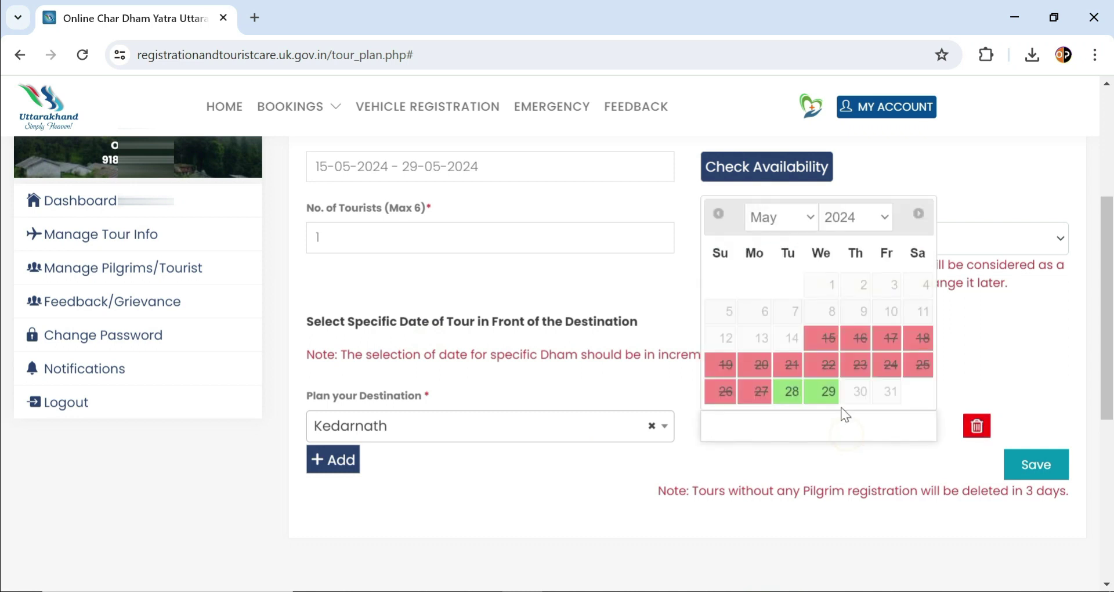
pyautogui.click(792, 392)
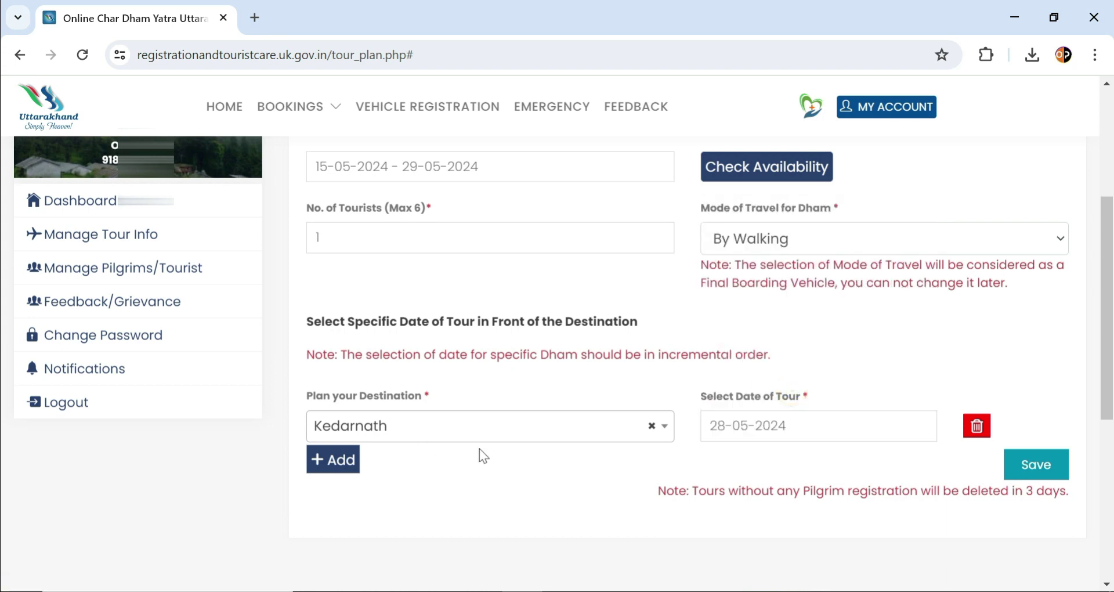
pyautogui.click(345, 461)
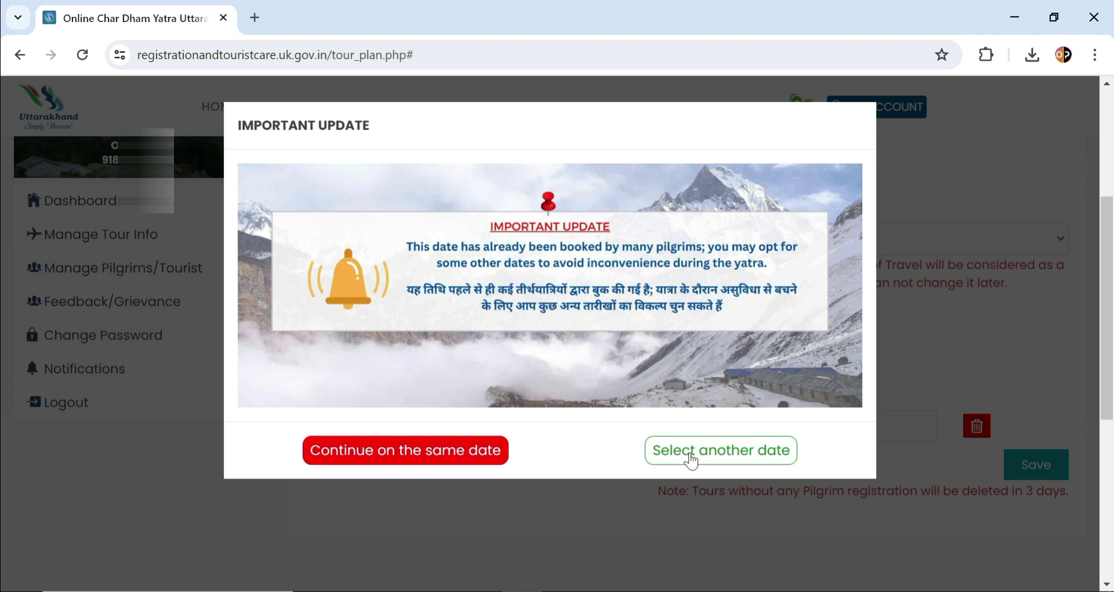
pyautogui.click(377, 457)
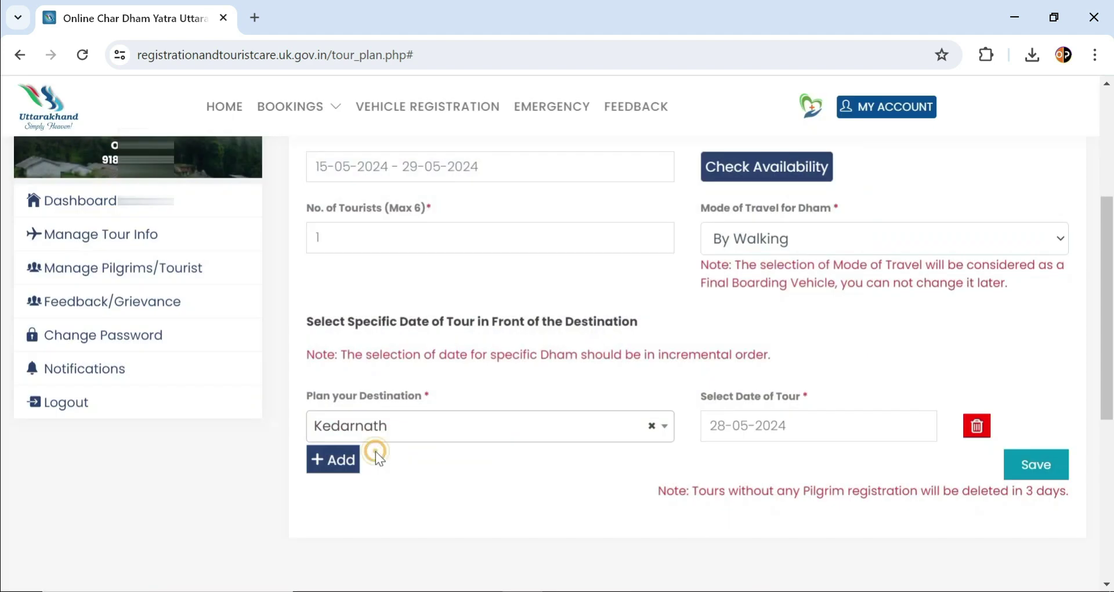
# Step: Add Badrinath as a second destination on 15-05-2024 and save the tour
pyautogui.click(337, 468)
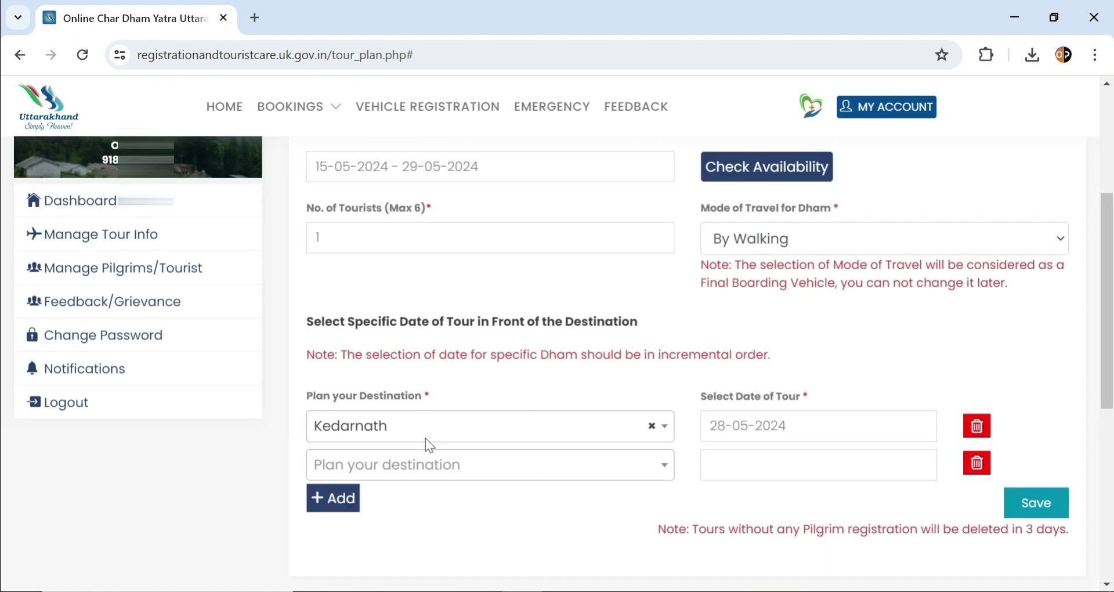
pyautogui.click(410, 451)
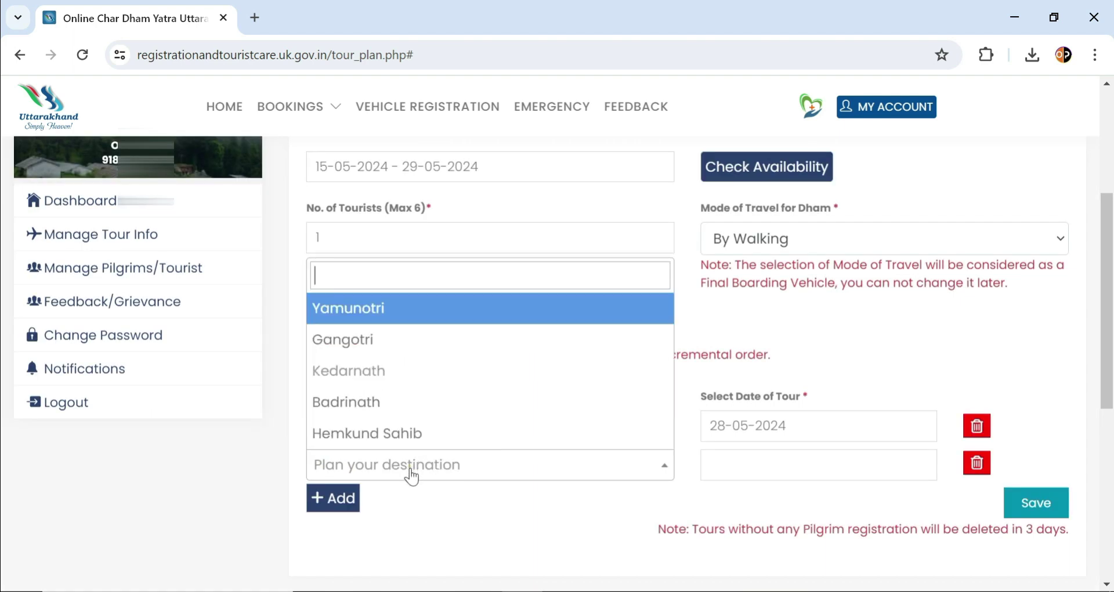
pyautogui.click(377, 400)
pyautogui.click(875, 462)
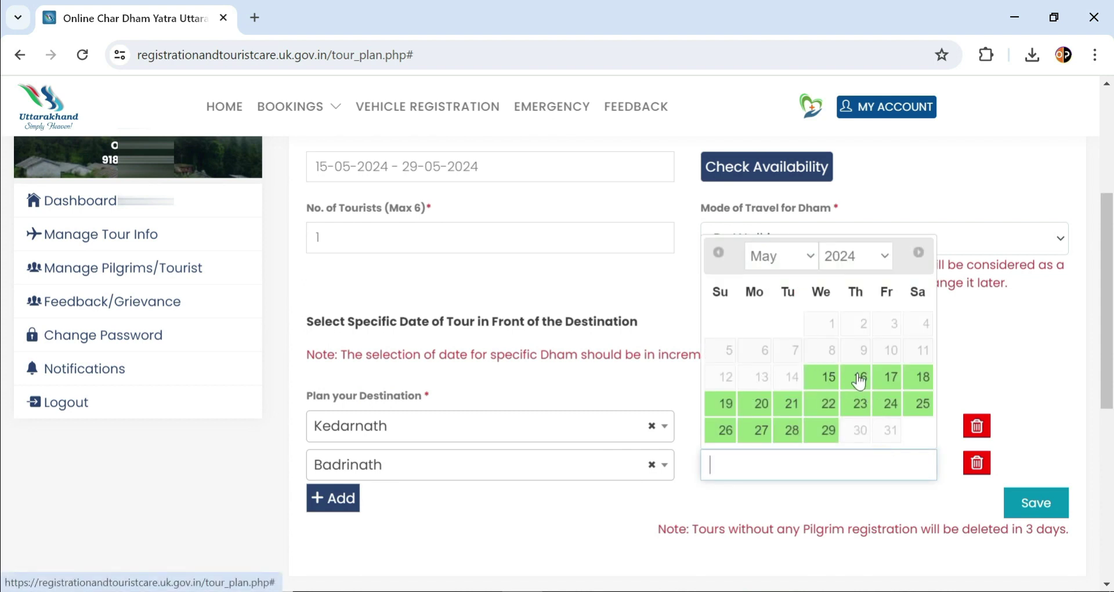
pyautogui.click(860, 403)
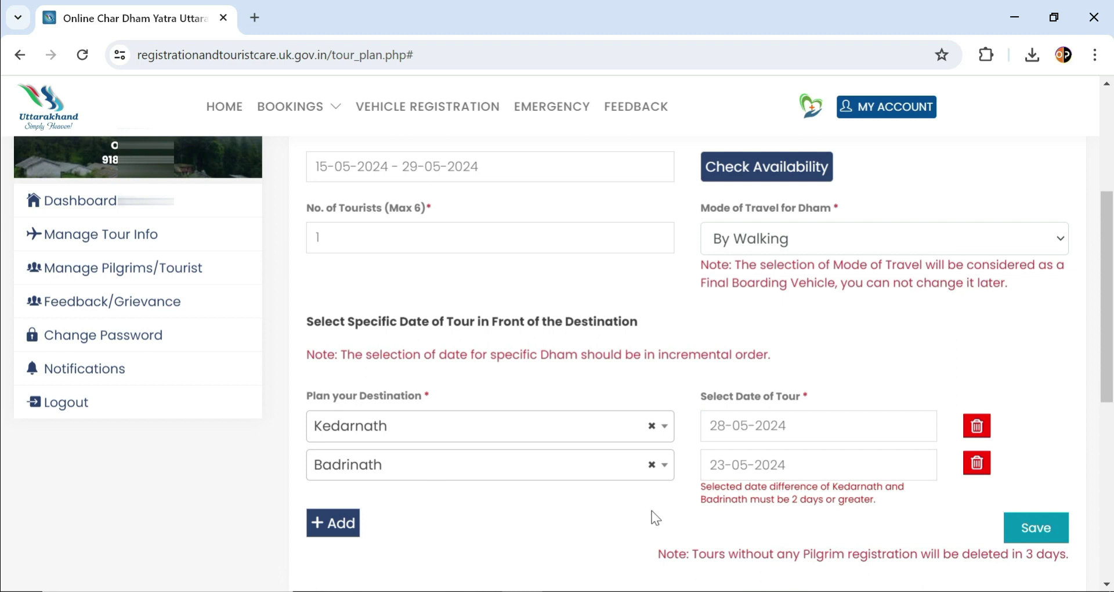
pyautogui.scroll(-3, 652, 510)
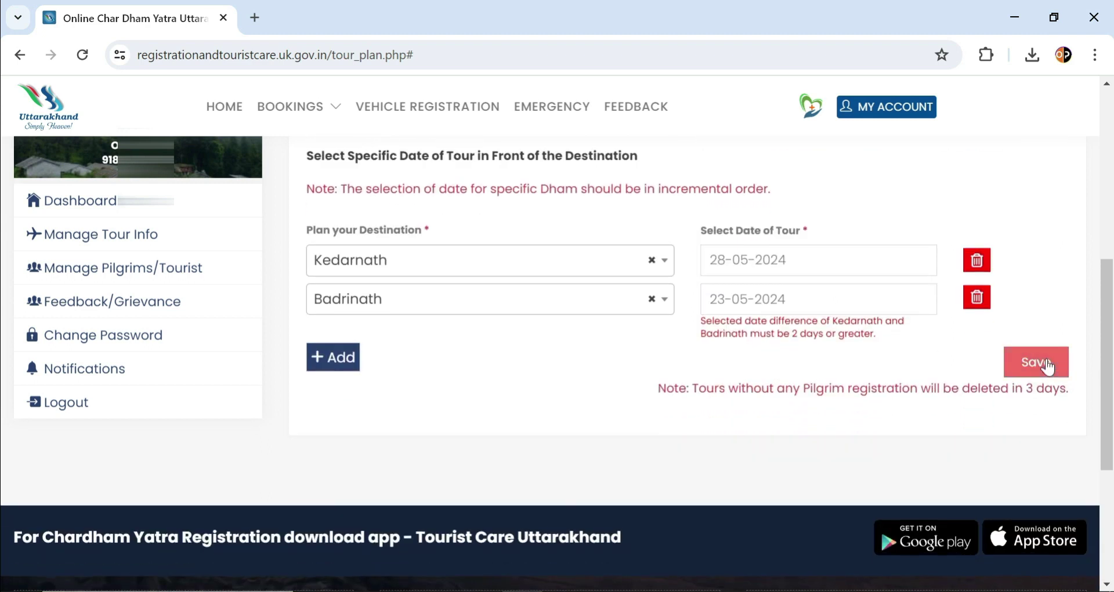
pyautogui.click(1046, 363)
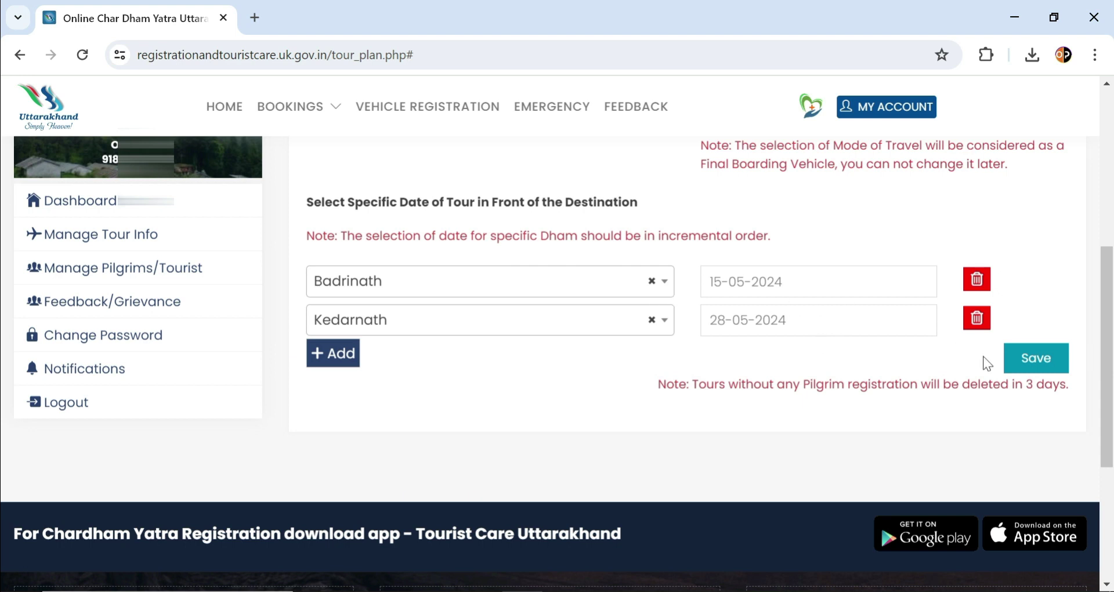
pyautogui.click(1039, 362)
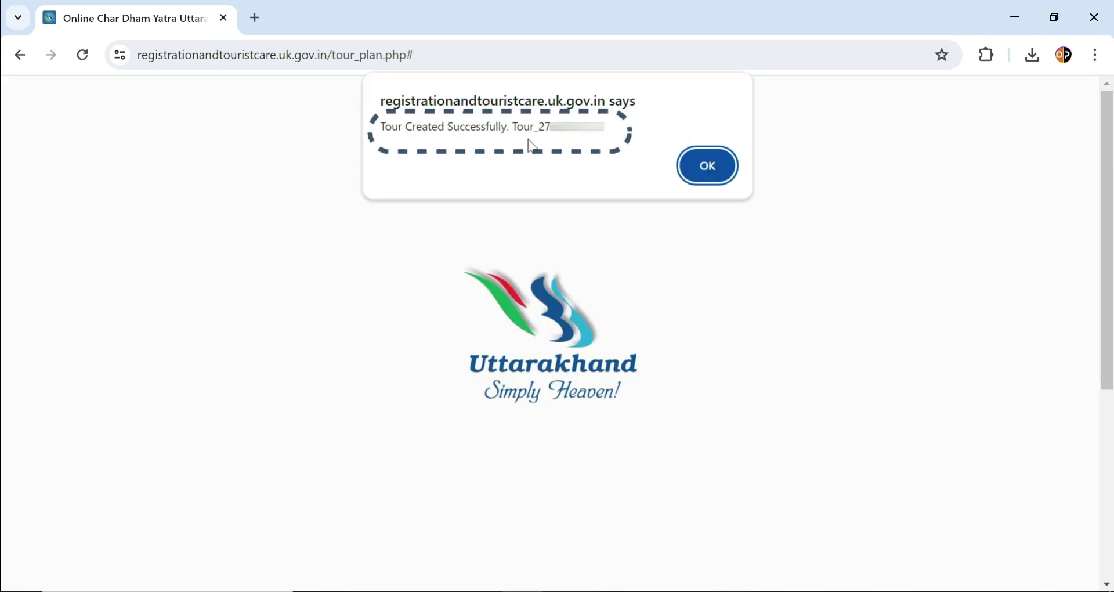
# Step: Acknowledge the tour-created alert, then enter the pilgrim's full name and age 36
pyautogui.click(718, 168)
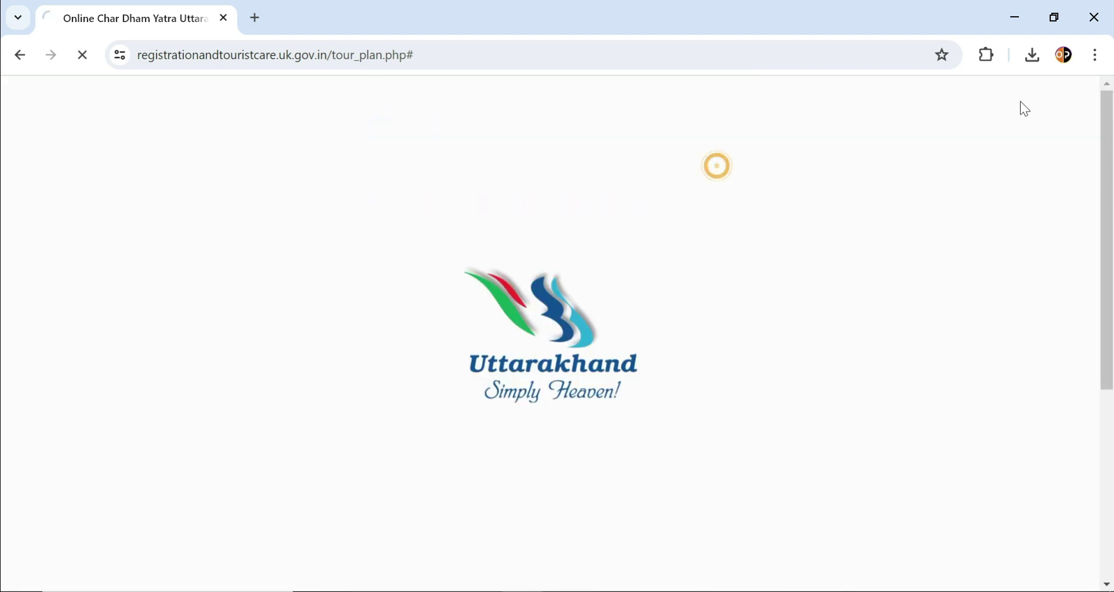
pyautogui.scroll(-1, 608, 429)
pyautogui.scroll(-2, 608, 424)
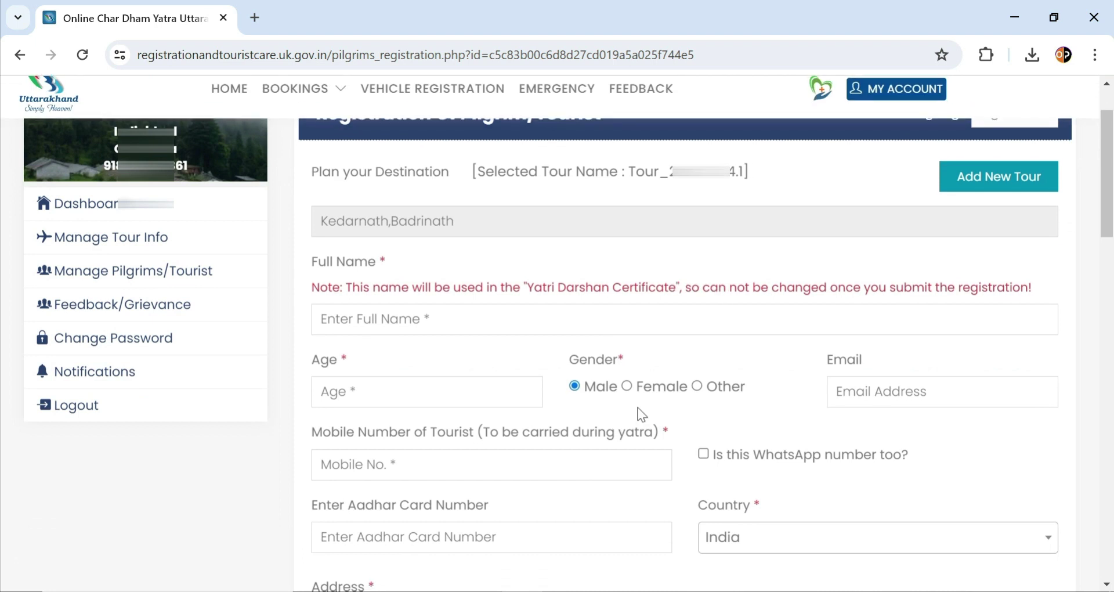
pyautogui.click(418, 319)
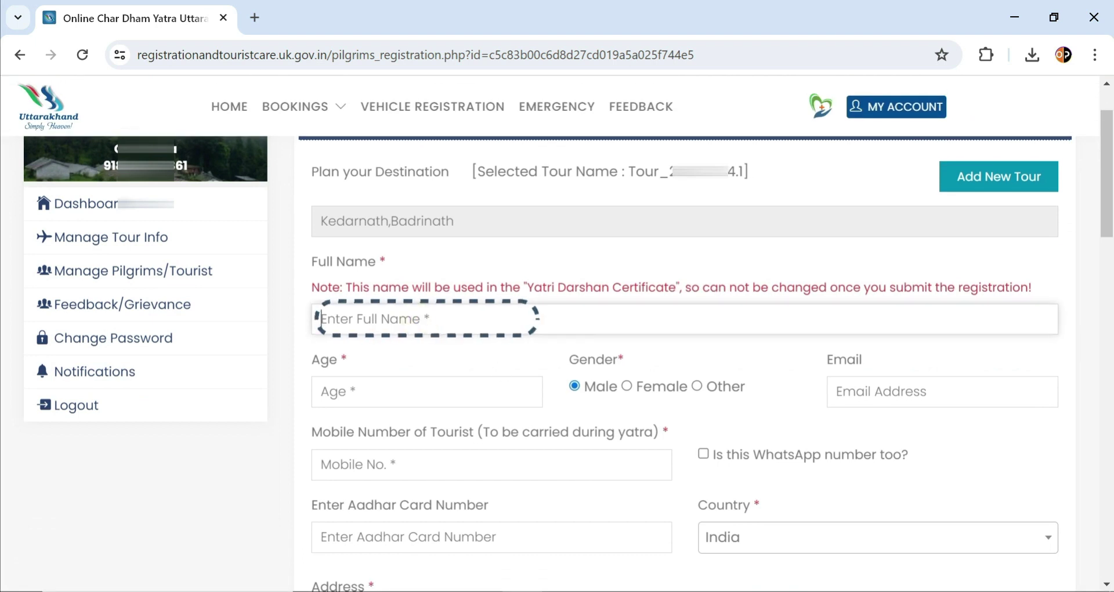
pyautogui.write('Chandan')
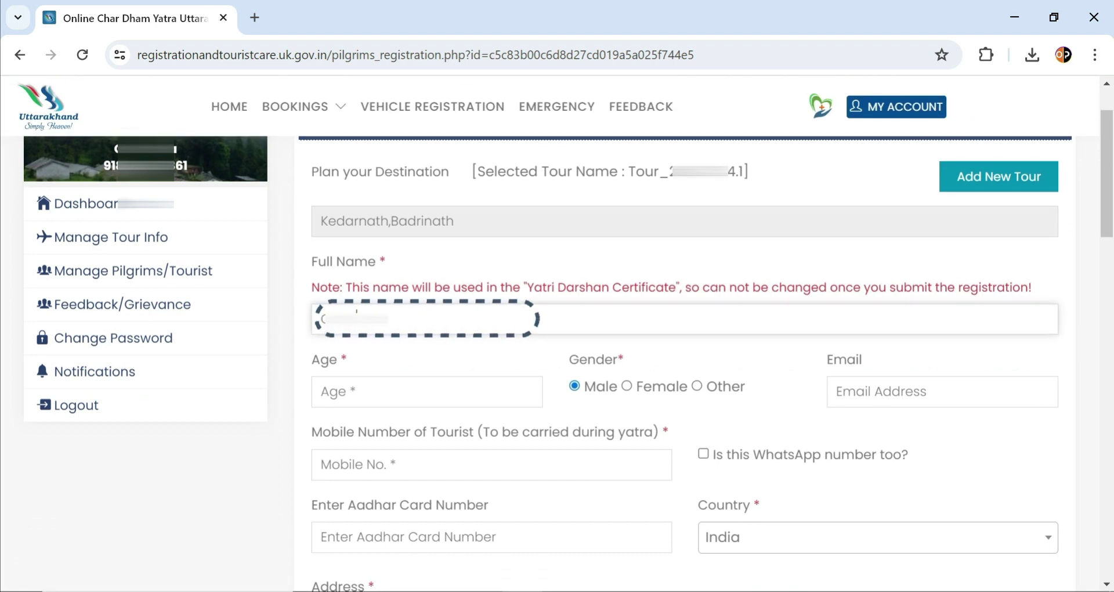
pyautogui.press('Tab')
pyautogui.click(385, 391)
pyautogui.write('36')
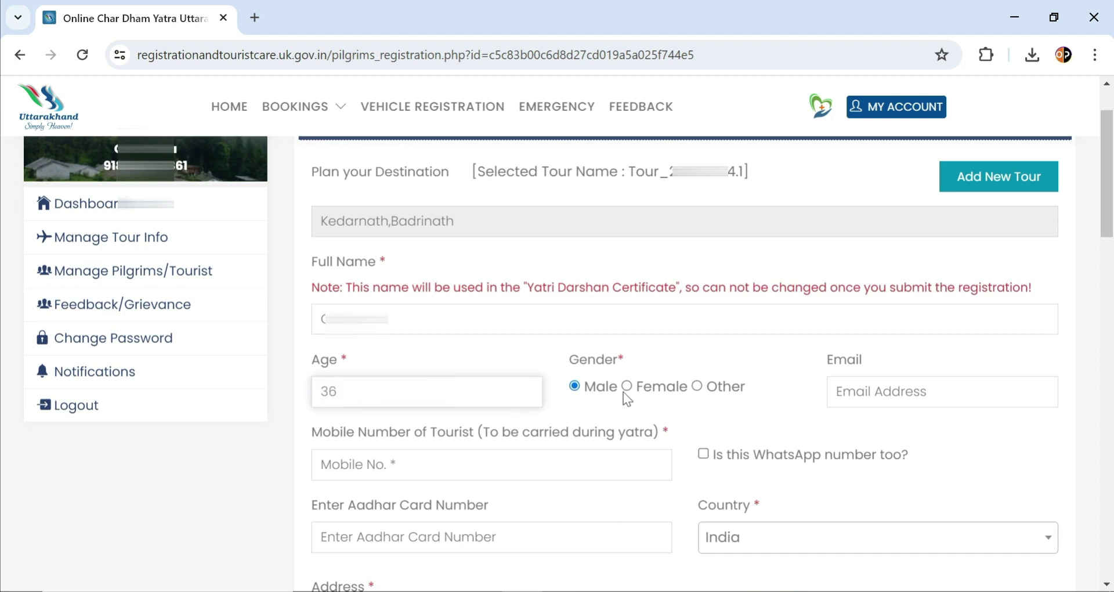
# Step: Enter the pilgrim's email and mobile number, marking it as a WhatsApp number
pyautogui.click(841, 391)
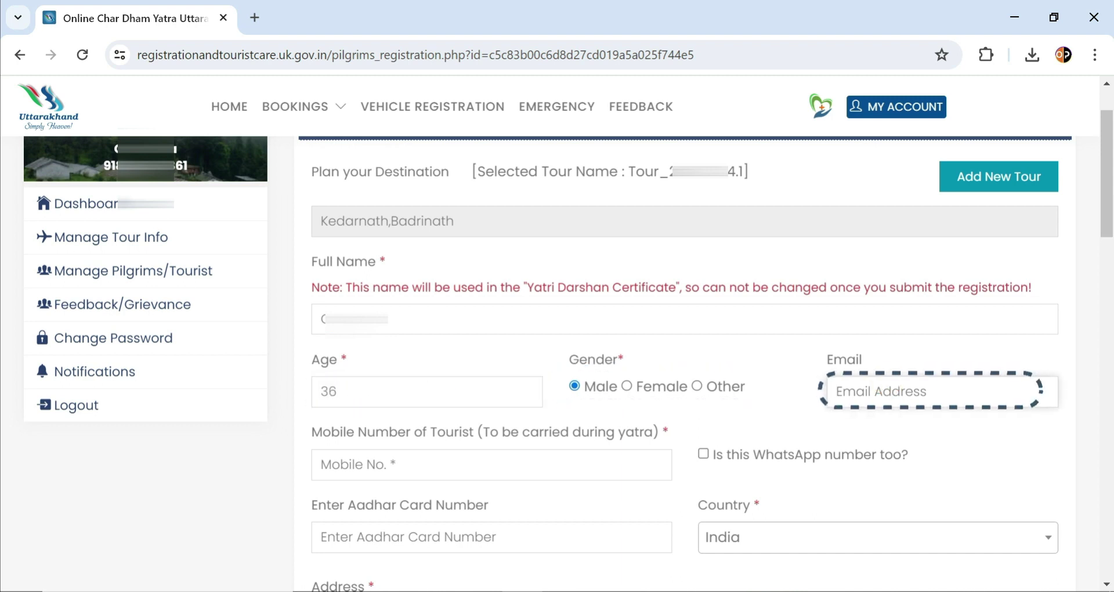
pyautogui.press('Tab')
pyautogui.write('8')
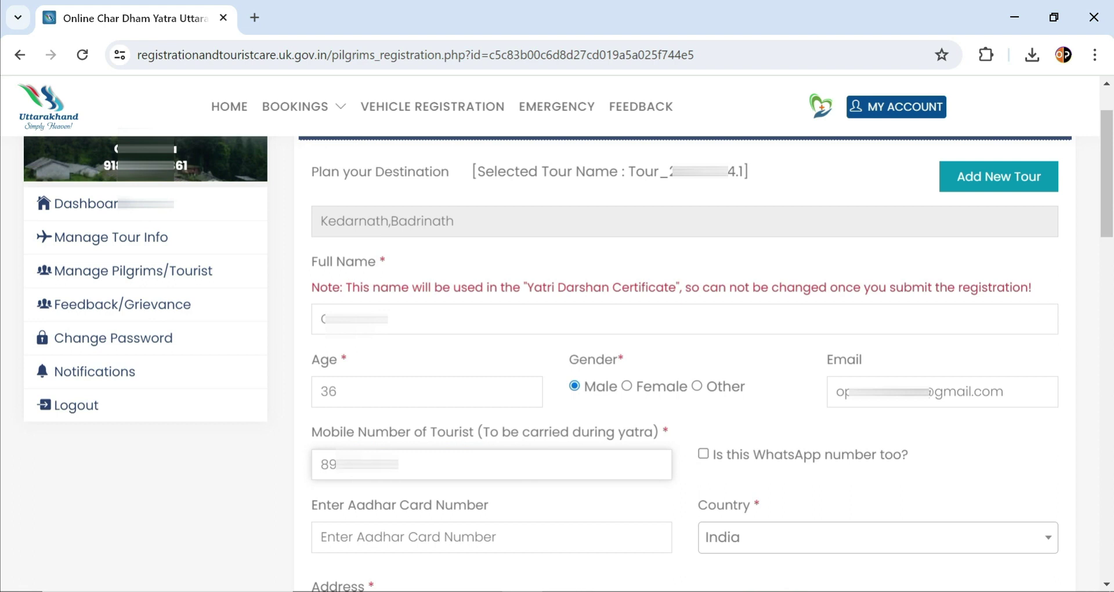
pyautogui.click(703, 454)
# Step: Paste the pilgrim's Aadhar card number and street address, and enter the pin code
pyautogui.scroll(-3, 638, 441)
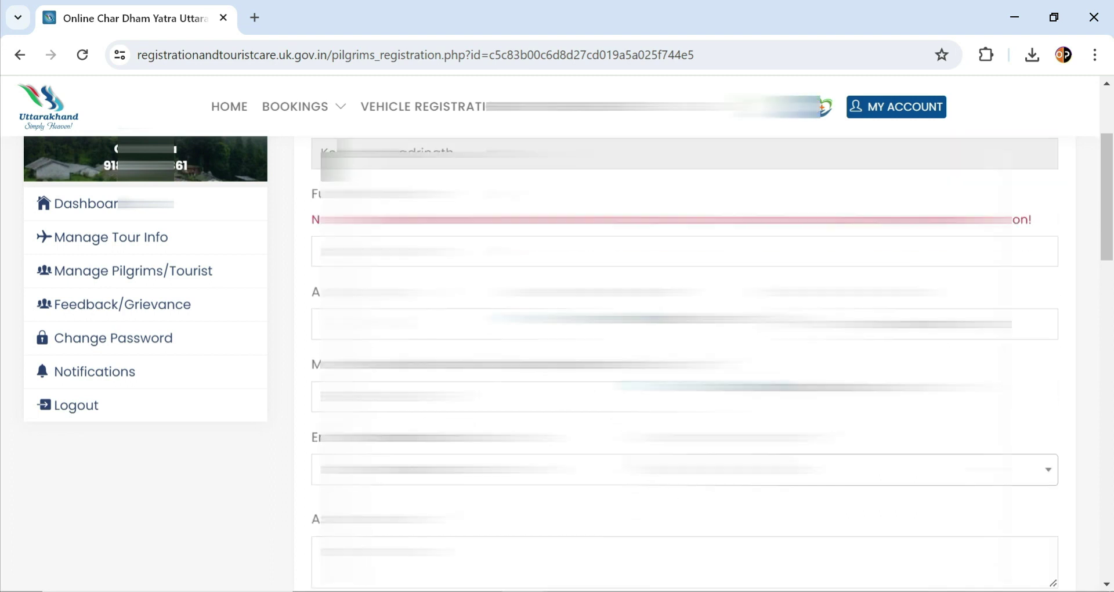
pyautogui.click(411, 366)
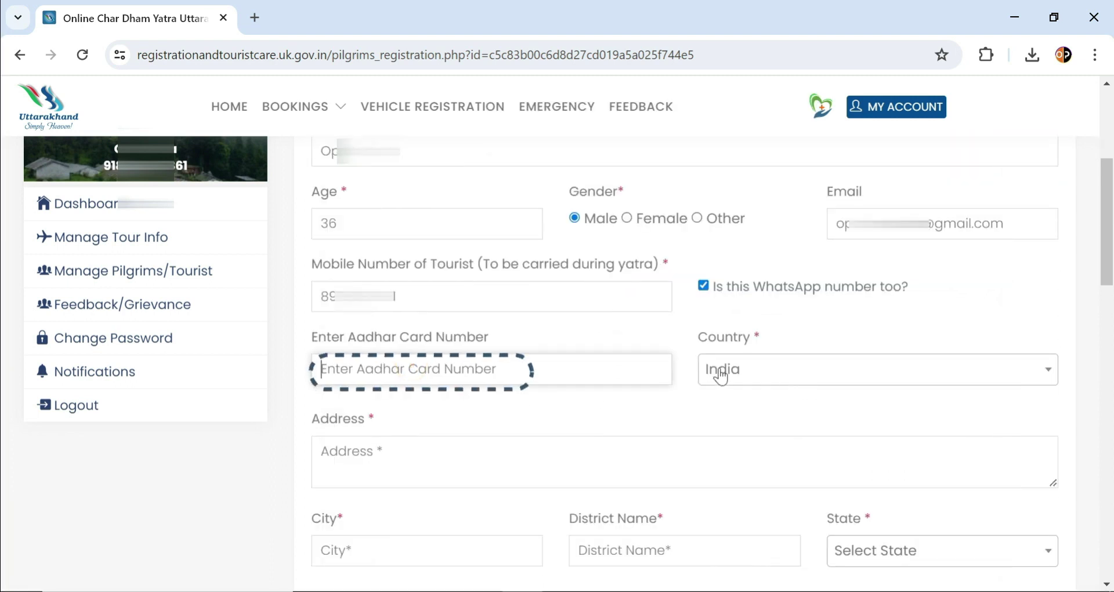
pyautogui.hotkey('ctrl', 'v')
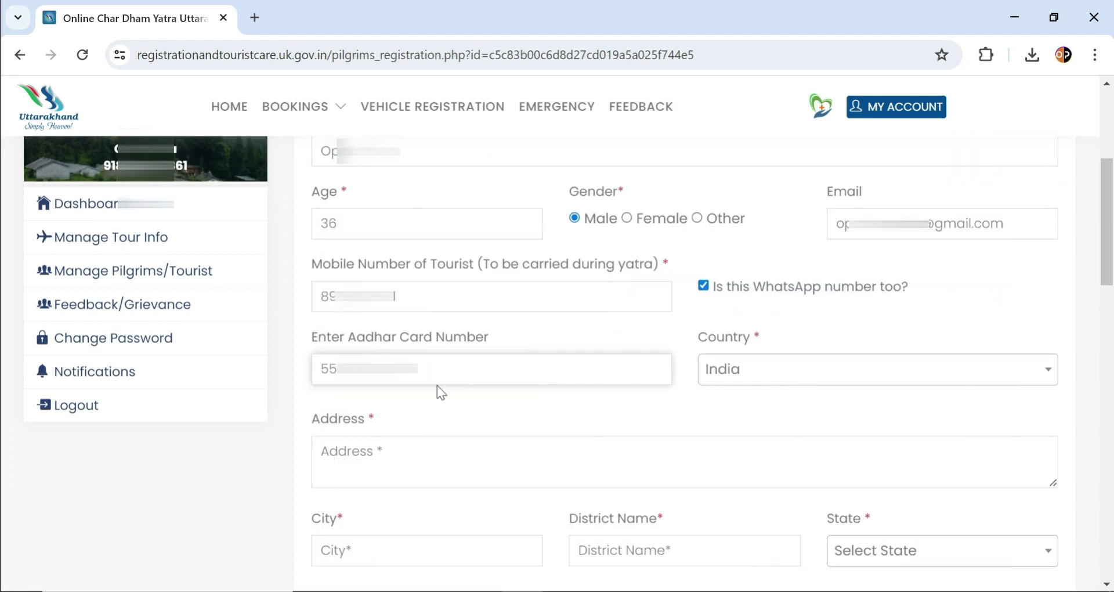
pyautogui.click(398, 454)
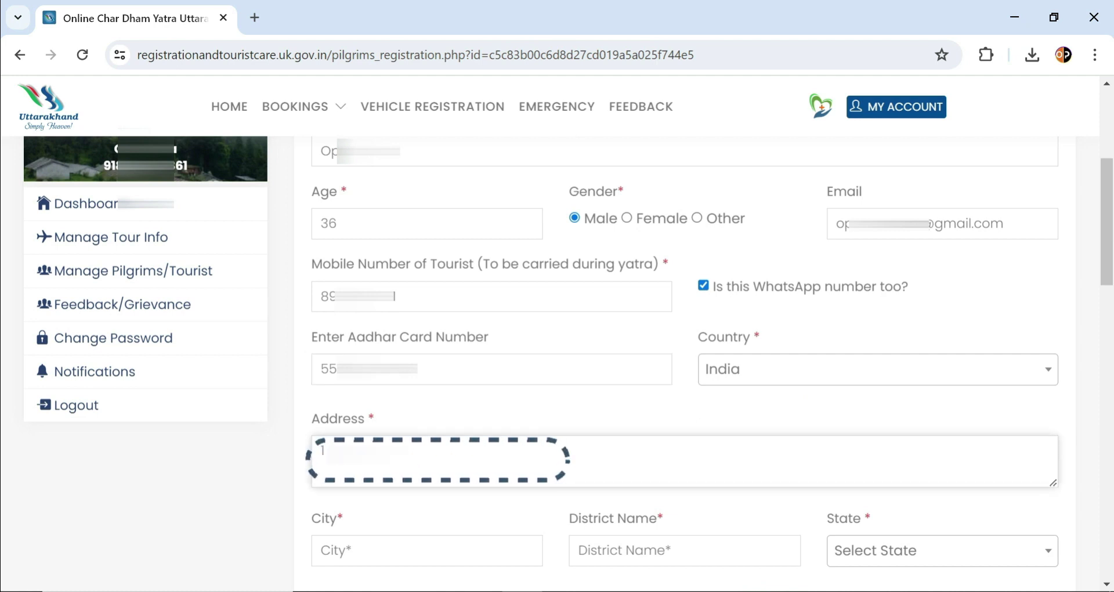
pyautogui.hotkey('ctrl', 'v')
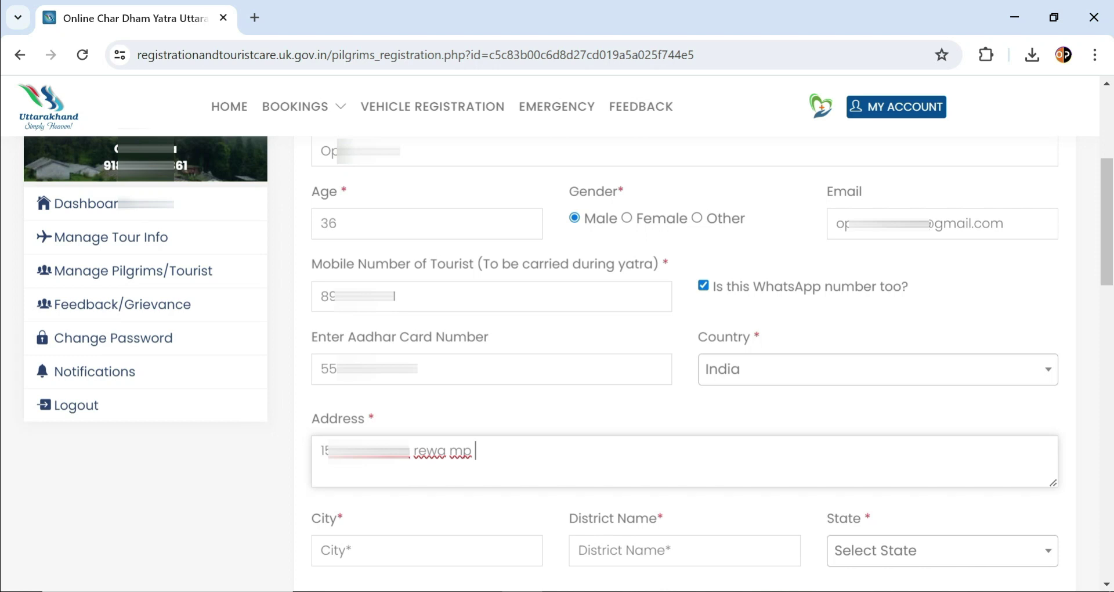
pyautogui.write('486001')
# Step: Fill in the city and district, and set the state to Madhya Pradesh
pyautogui.scroll(-3, 684, 359)
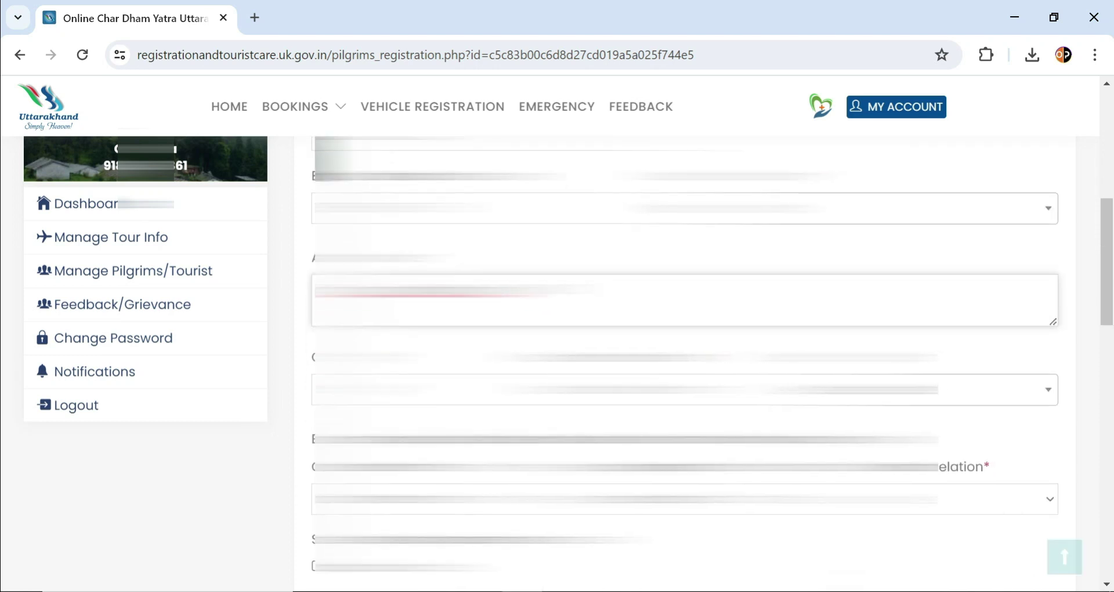
pyautogui.click(381, 376)
pyautogui.write('rewa')
pyautogui.press('Tab')
pyautogui.write('rewa')
pyautogui.press('Tab')
pyautogui.press('m')
pyautogui.scroll(-1, 913, 396)
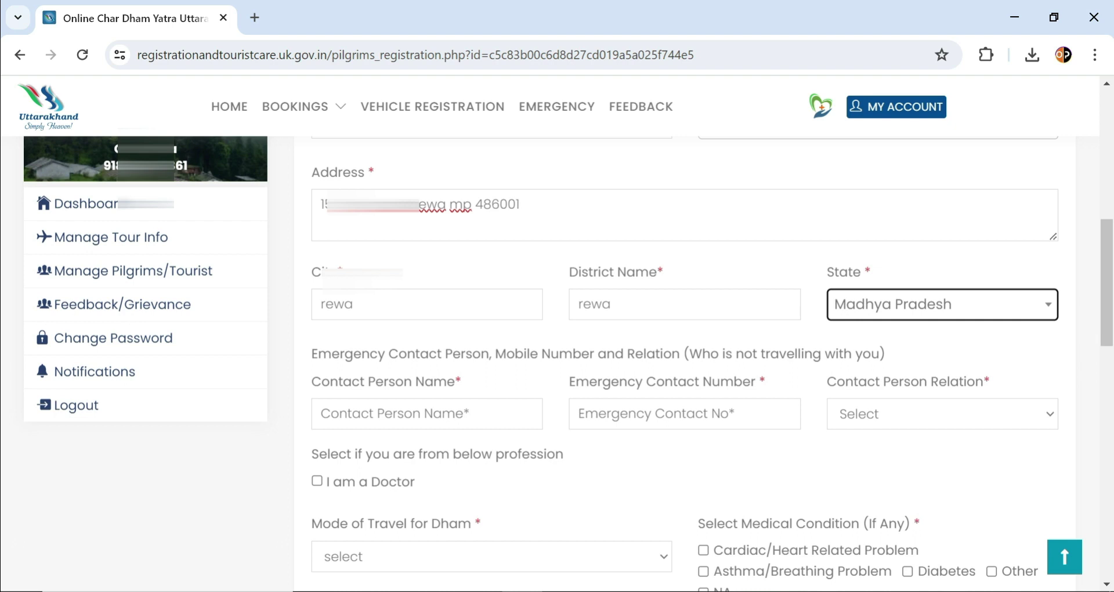
# Step: Enter the emergency contact's name and number with relation Spouse
pyautogui.press('Tab')
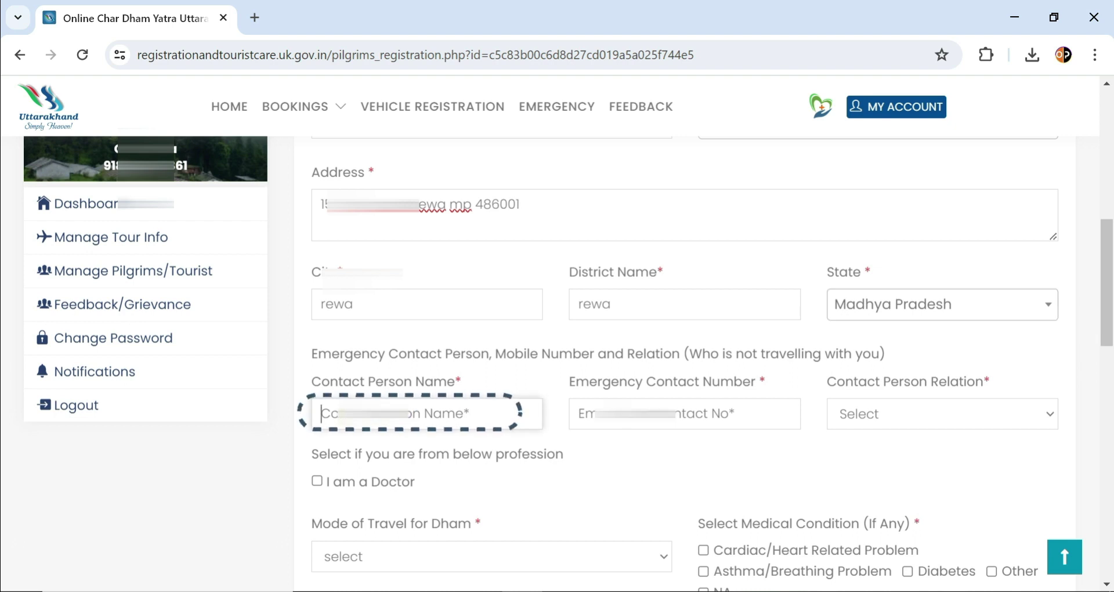
pyautogui.write('pri')
pyautogui.press('Tab')
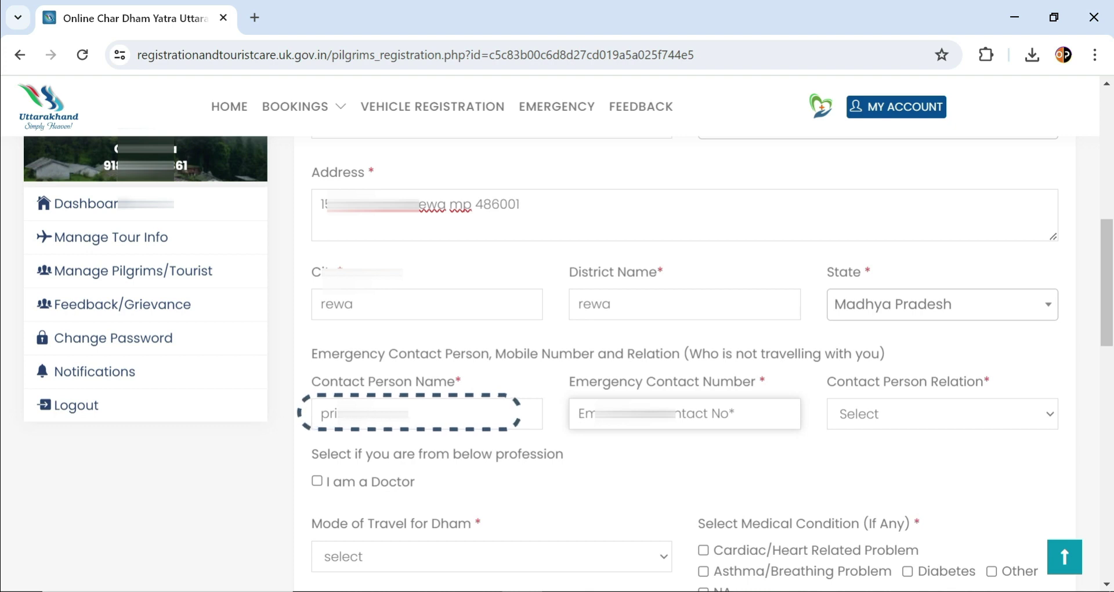
pyautogui.write('94')
pyautogui.click(922, 414)
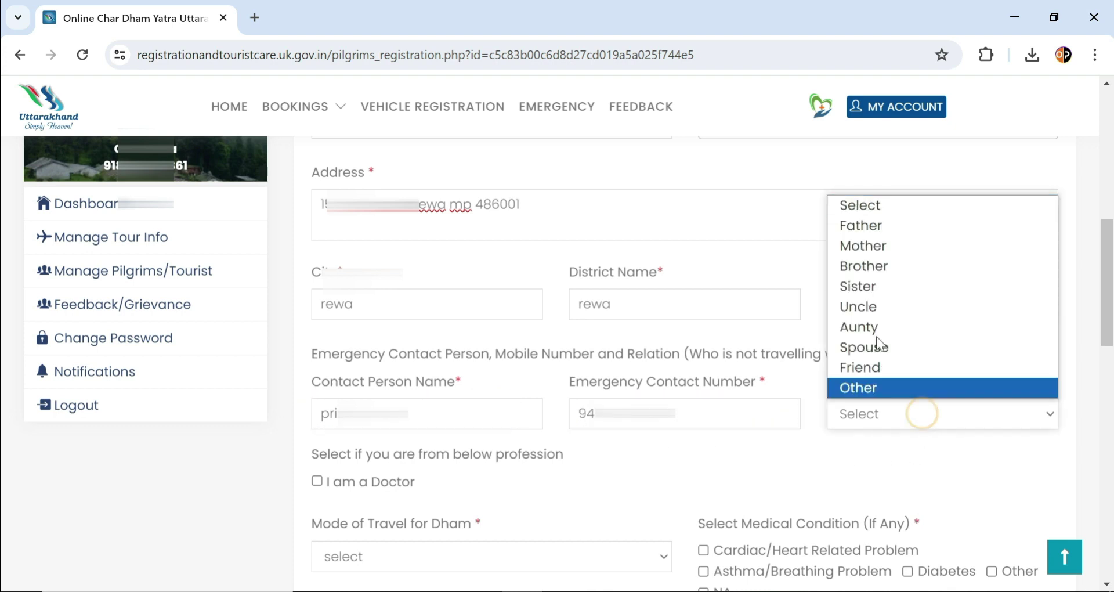
pyautogui.click(899, 348)
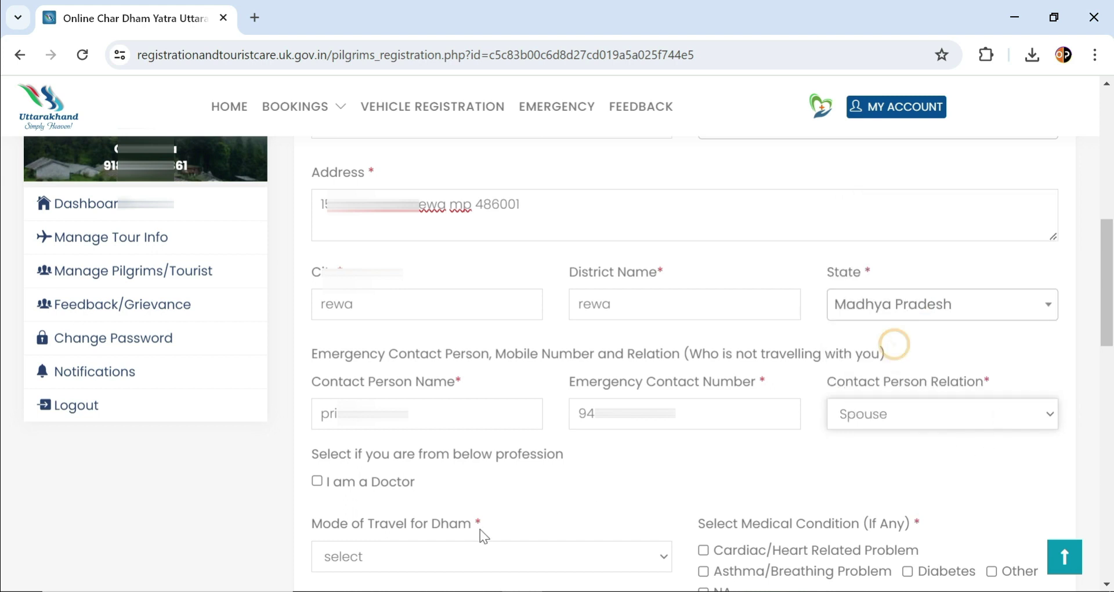
pyautogui.scroll(-3, 384, 499)
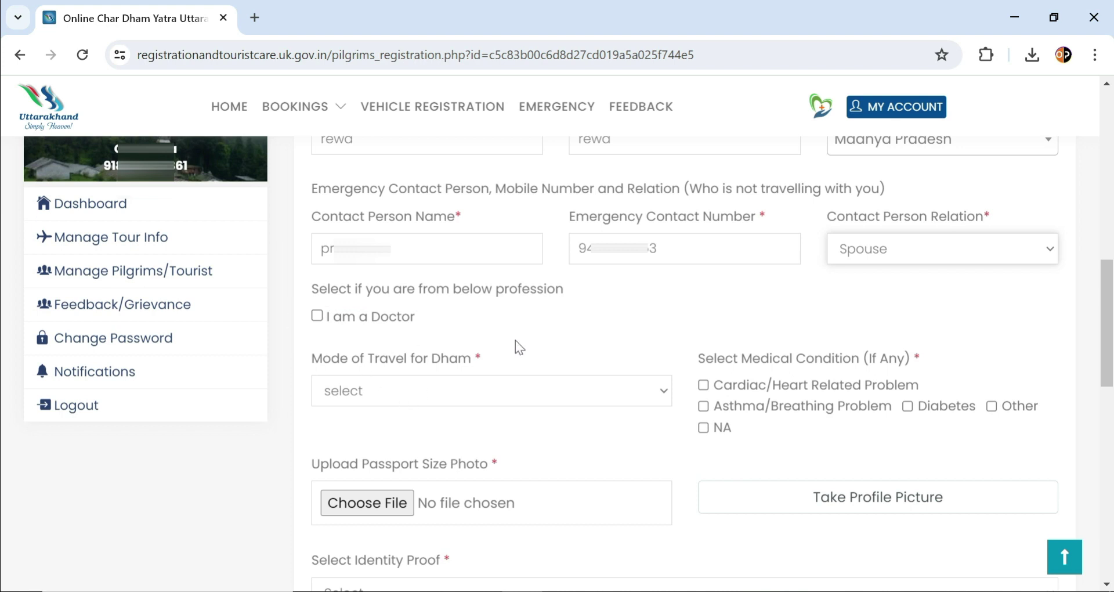
# Step: Set the mode of travel to By Walking and upload the passport size photo
pyautogui.click(409, 393)
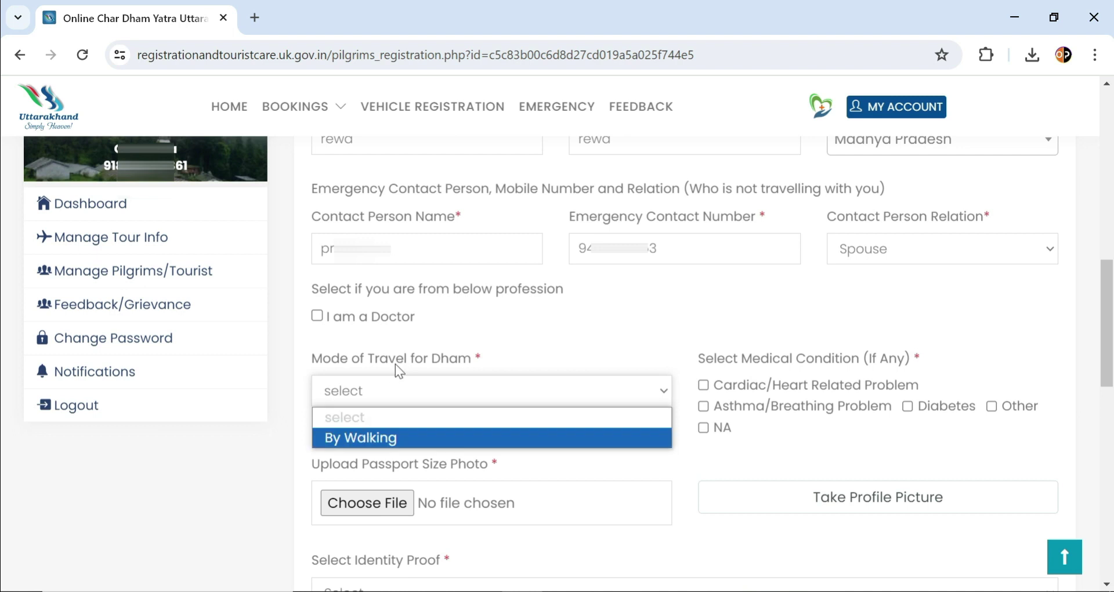
pyautogui.click(373, 441)
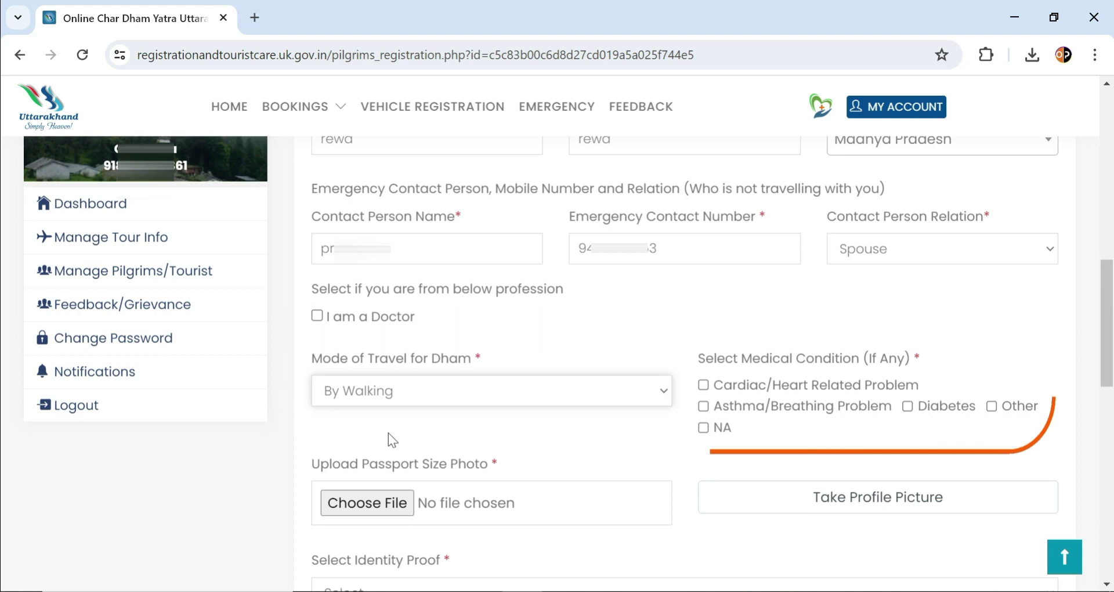
pyautogui.scroll(-1, 802, 425)
pyautogui.scroll(-3, 736, 484)
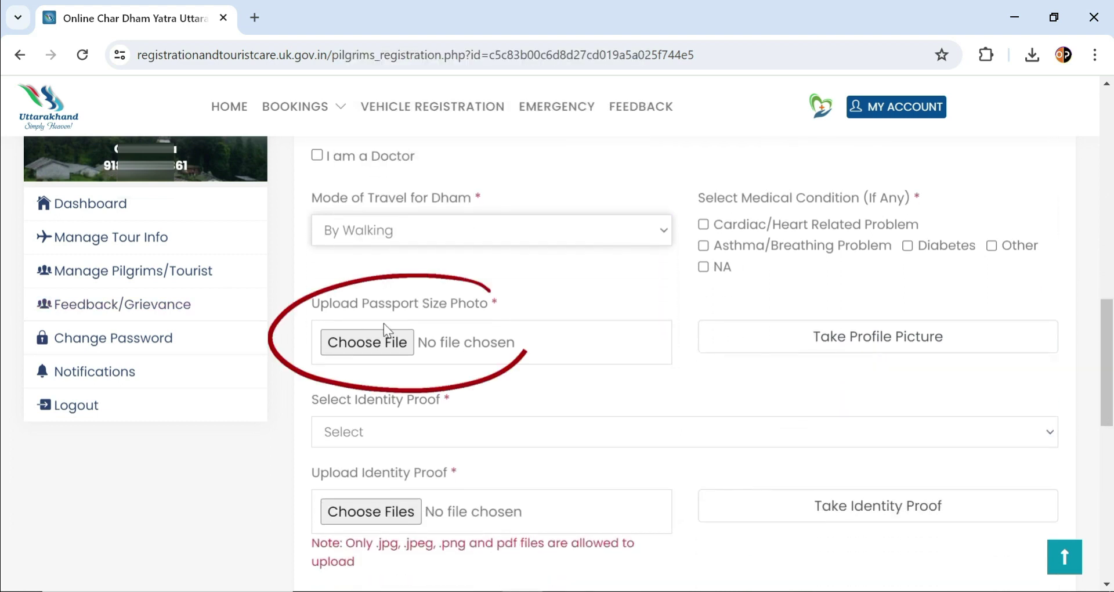
pyautogui.click(359, 343)
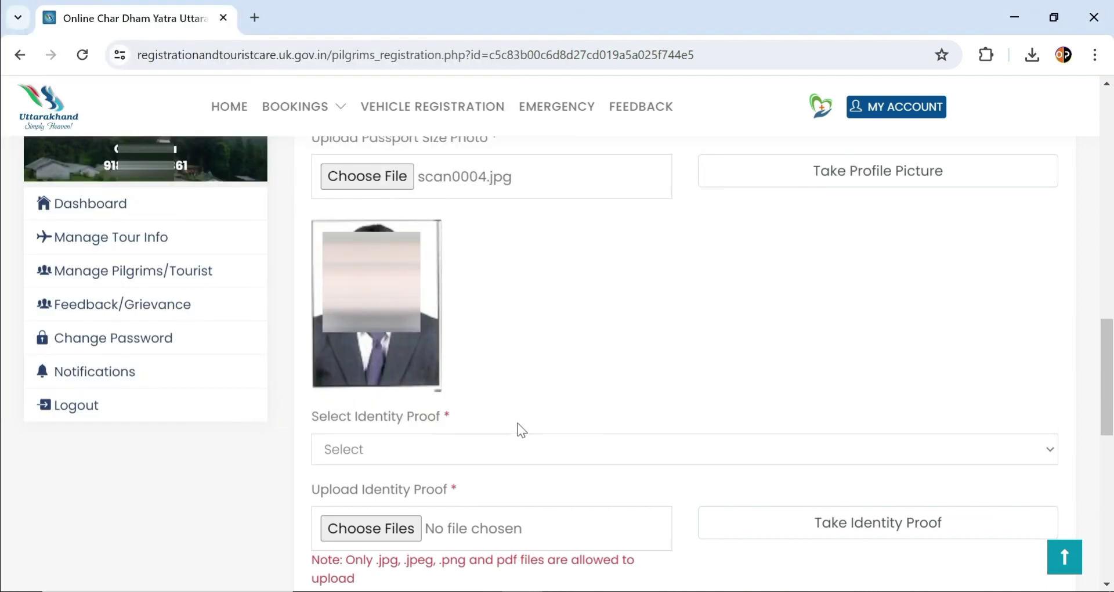
pyautogui.scroll(-2, 518, 423)
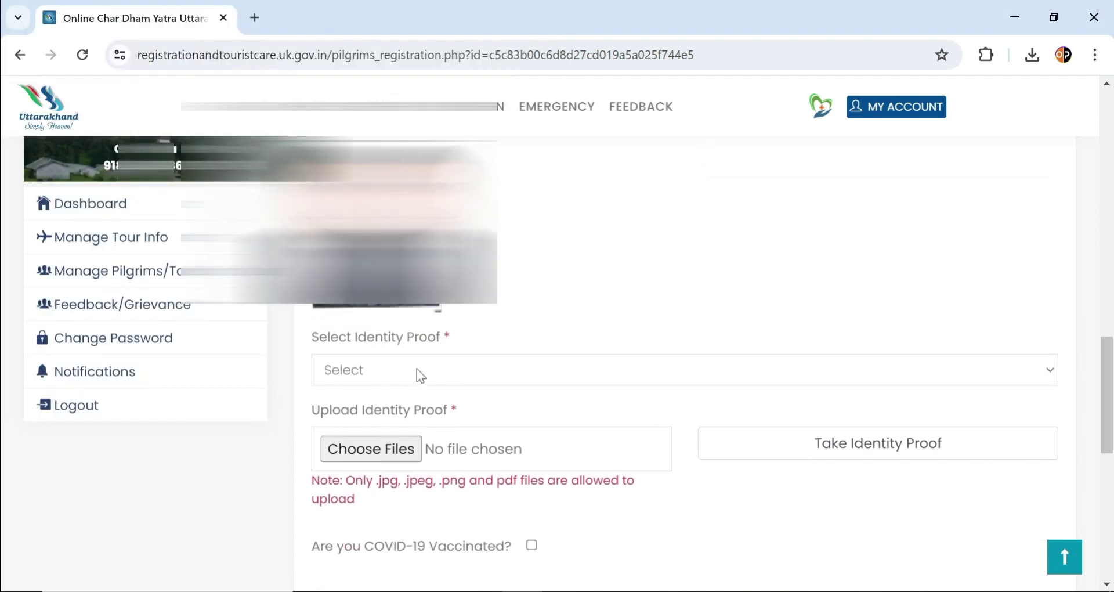
# Step: Upload a scanned Aadhar Card as identity proof and tick COVID-19 Vaccinated
pyautogui.click(417, 367)
pyautogui.click(399, 422)
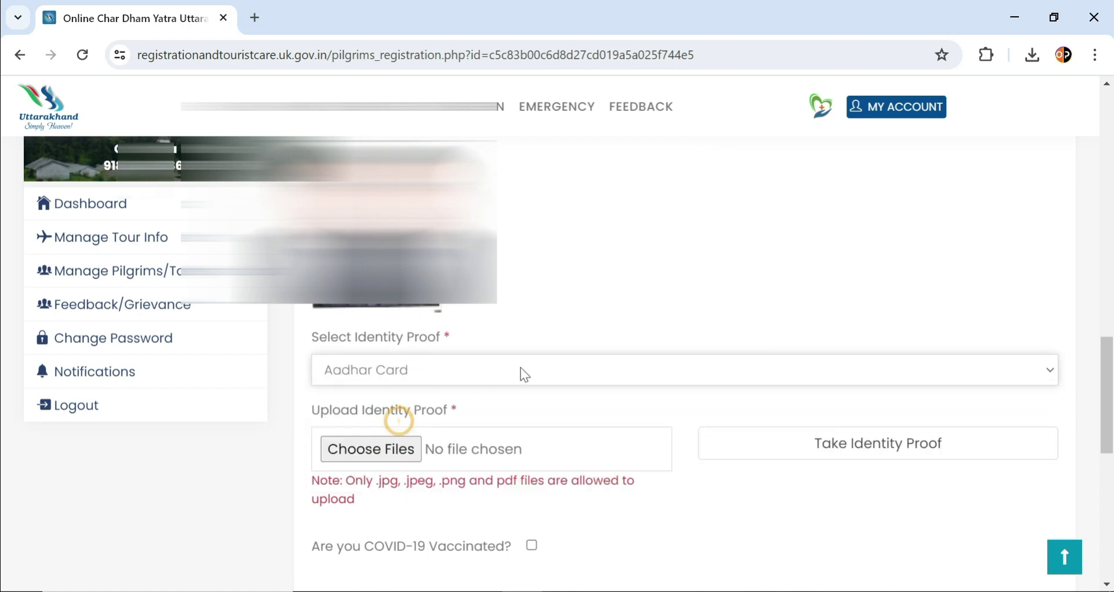
pyautogui.scroll(-1, 482, 436)
pyautogui.click(351, 372)
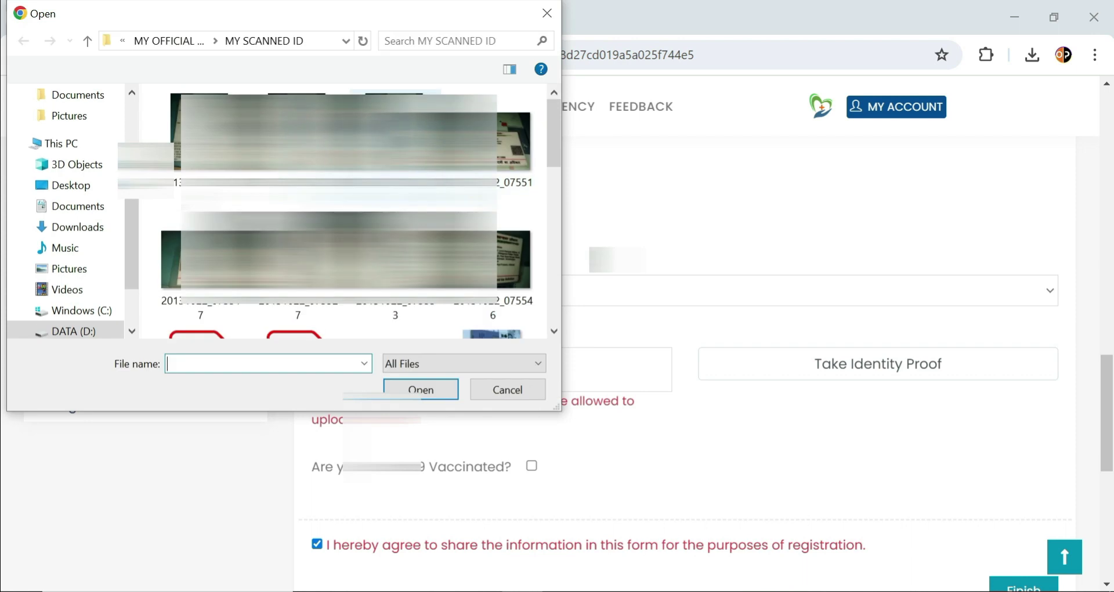
pyautogui.doubleClick(447, 129)
pyautogui.scroll(-1, 551, 341)
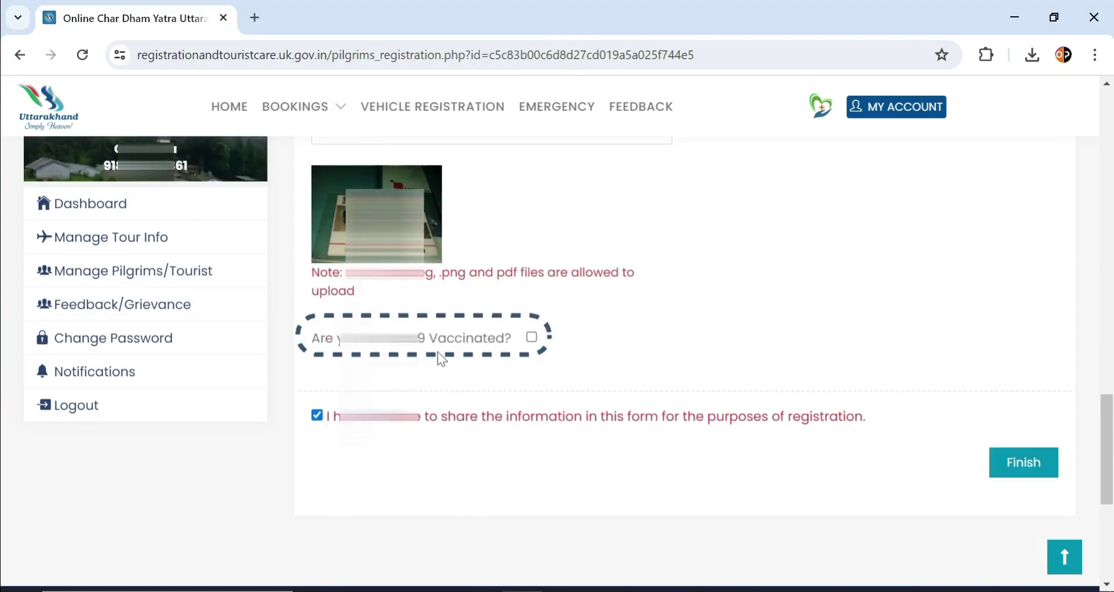
pyautogui.click(531, 338)
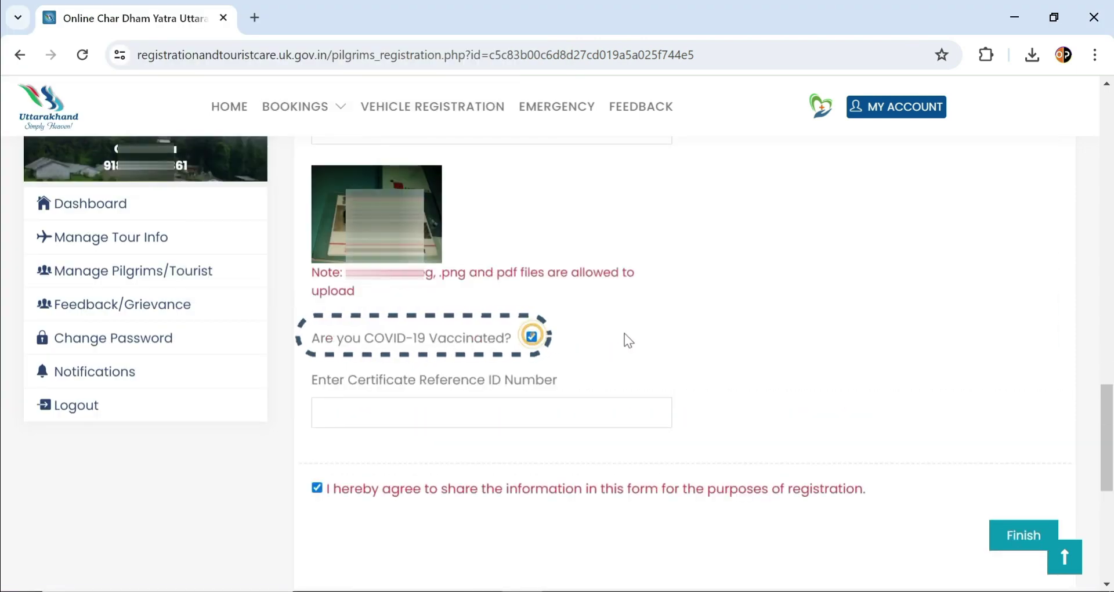
# Step: Enter the vaccination certificate reference ID, finish adding the pilgrim, and follow the heliyatra link
pyautogui.click(397, 411)
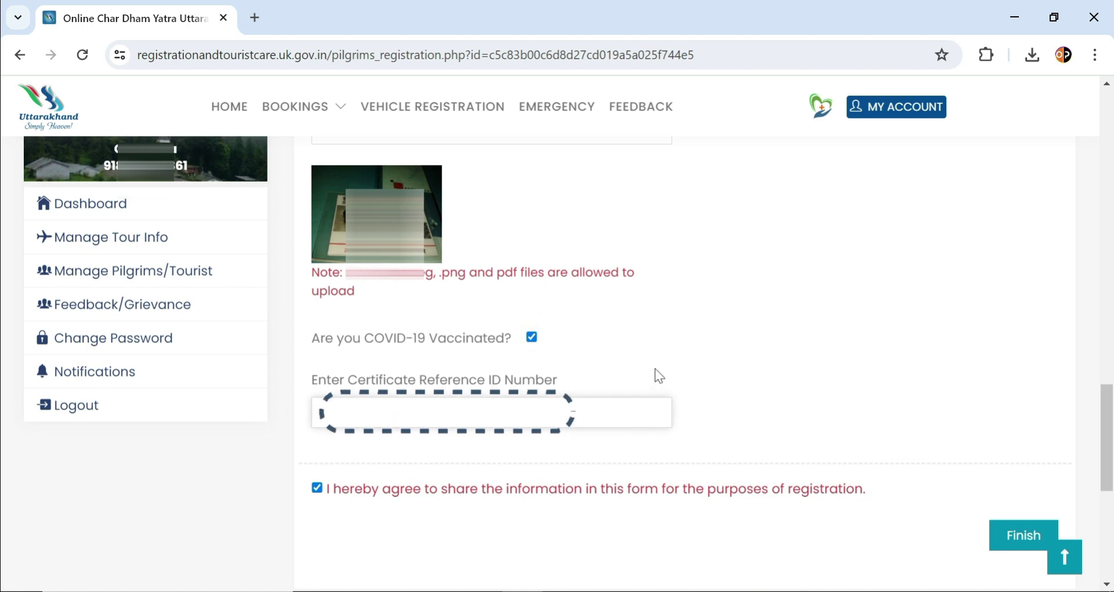
pyautogui.click(531, 337)
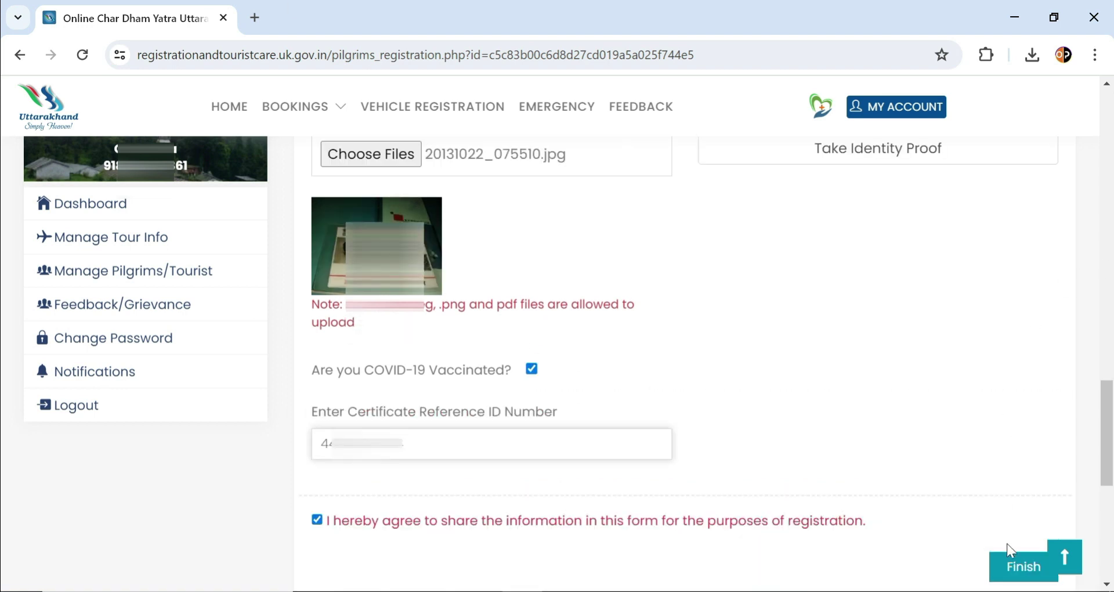
pyautogui.click(1010, 565)
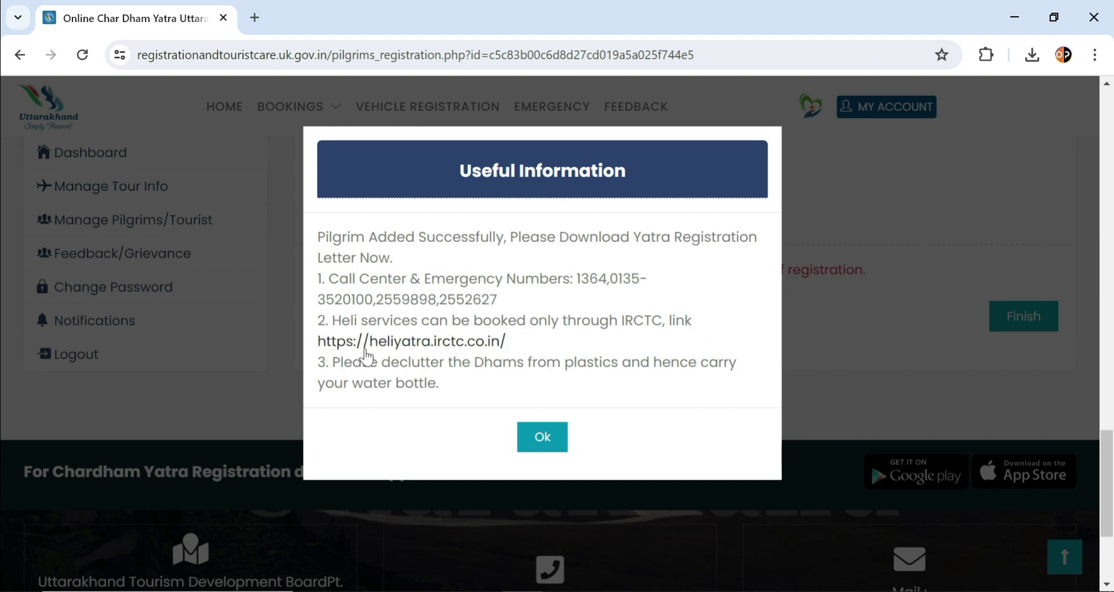
pyautogui.click(451, 343)
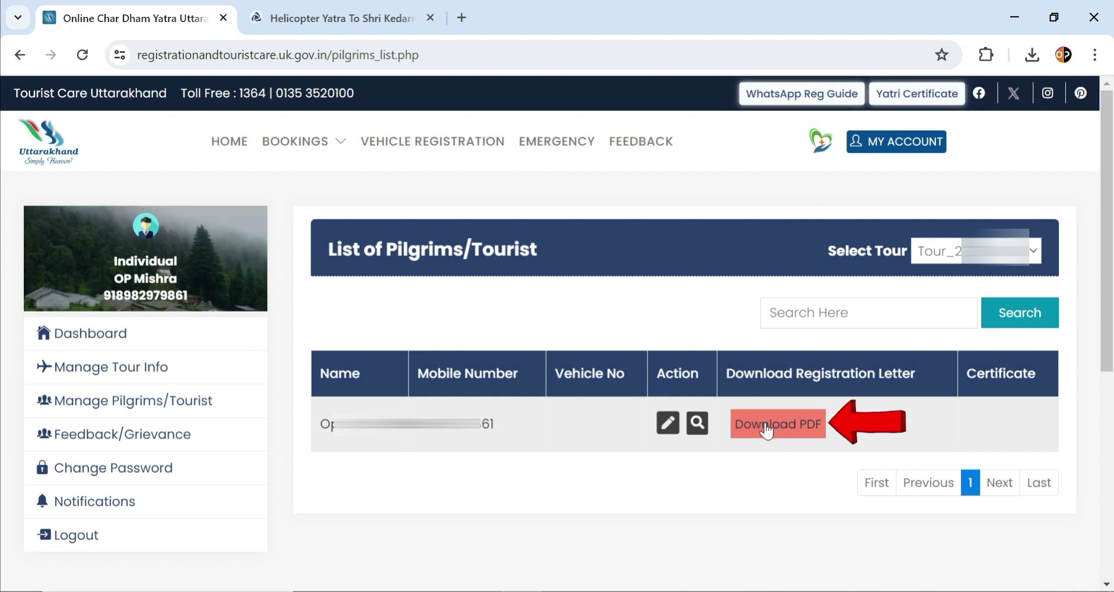
# Step: Download the pilgrim's Yatra Registration Letter - UTDB PDF and save it to the Desktop
pyautogui.click(766, 430)
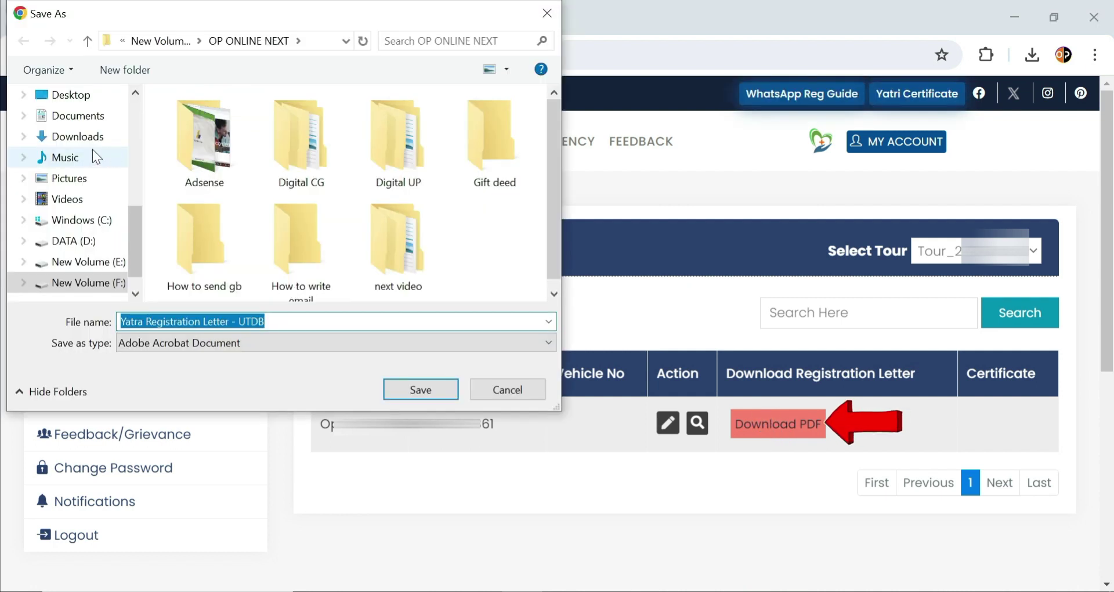
pyautogui.click(72, 94)
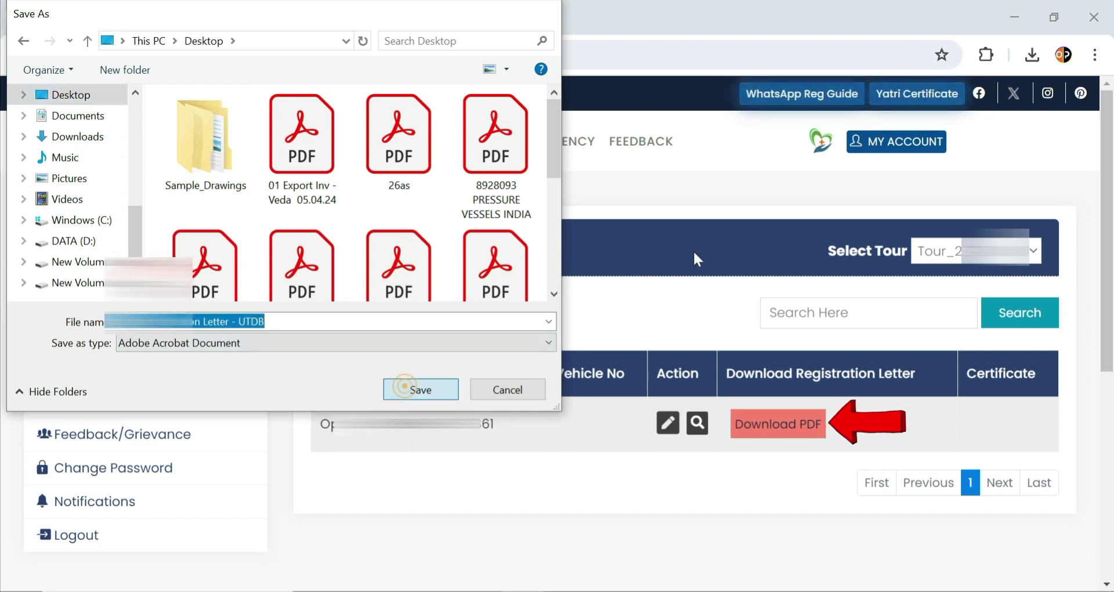
pyautogui.click(420, 390)
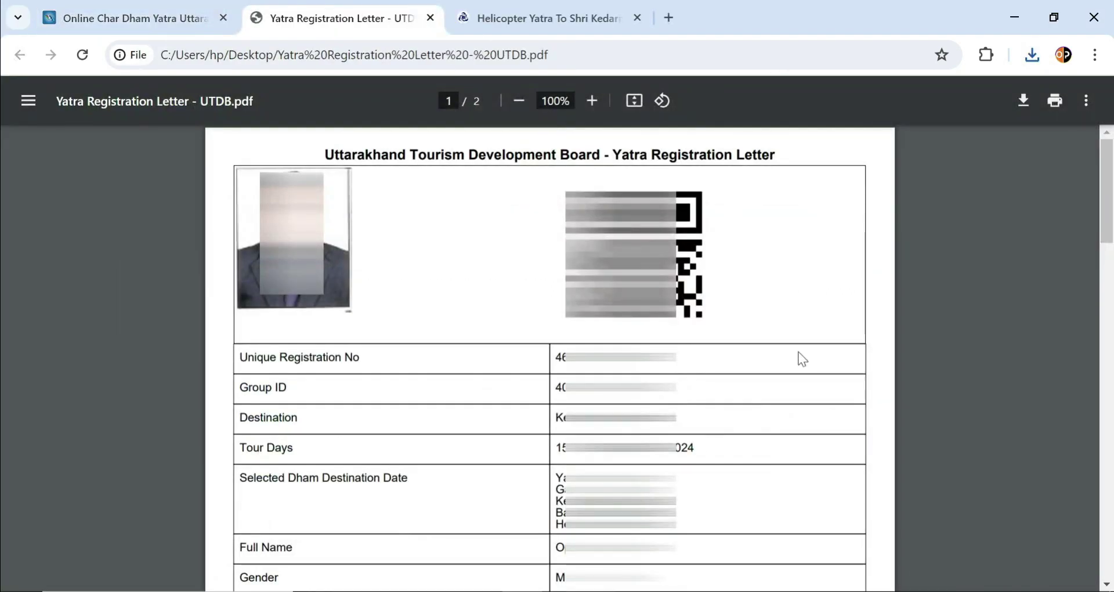
# Step: Zoom the letter out to 75%, review both pages, then return to the Dashboard tab
pyautogui.click(518, 101)
pyautogui.click(518, 101)
pyautogui.click(519, 101)
pyautogui.scroll(-15, 737, 350)
pyautogui.scroll(9, 736, 350)
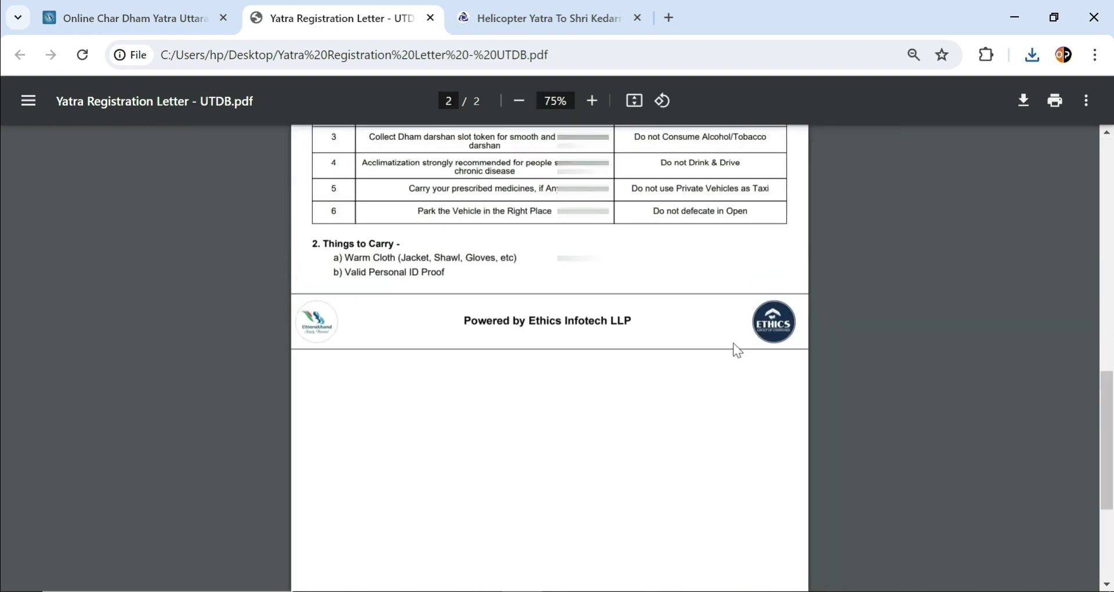
pyautogui.scroll(3, 737, 350)
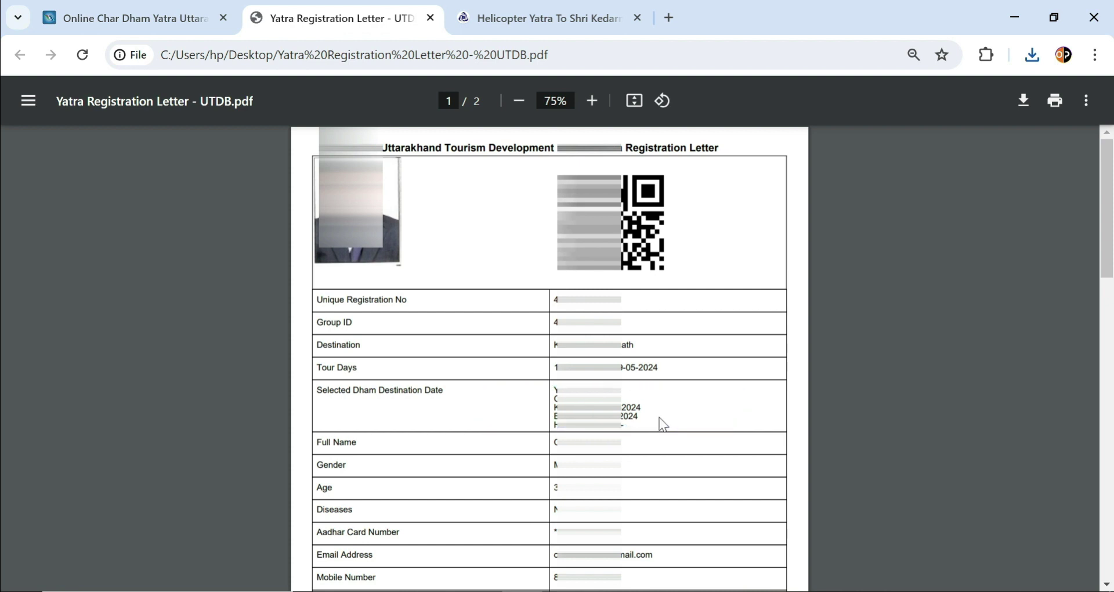
pyautogui.scroll(-1, 705, 490)
pyautogui.scroll(1, 480, 310)
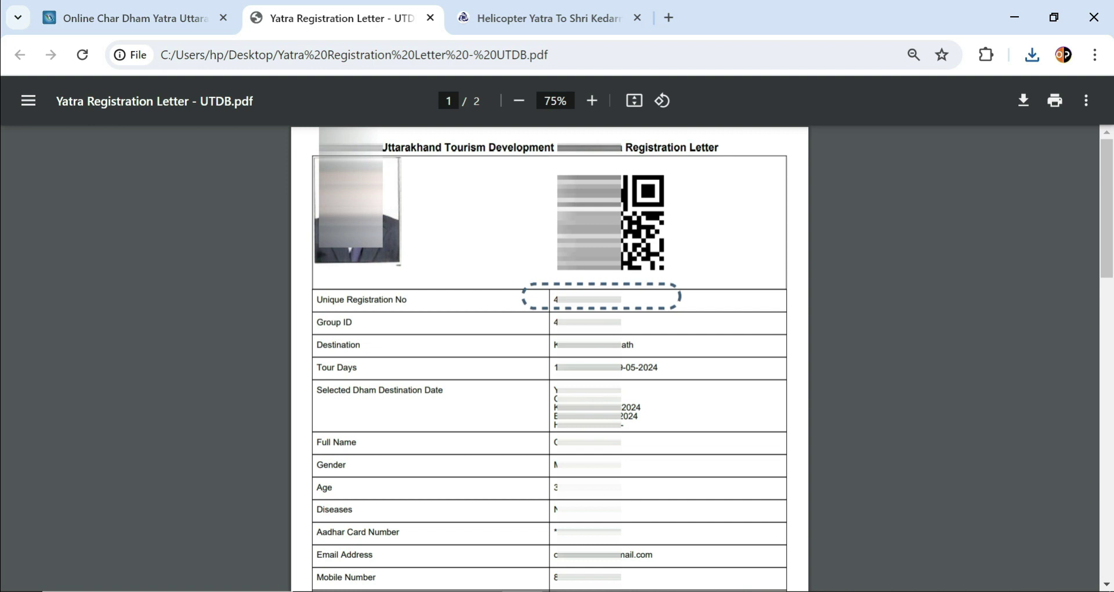
pyautogui.hotkey('ctrl', 'shift', 'Tab')
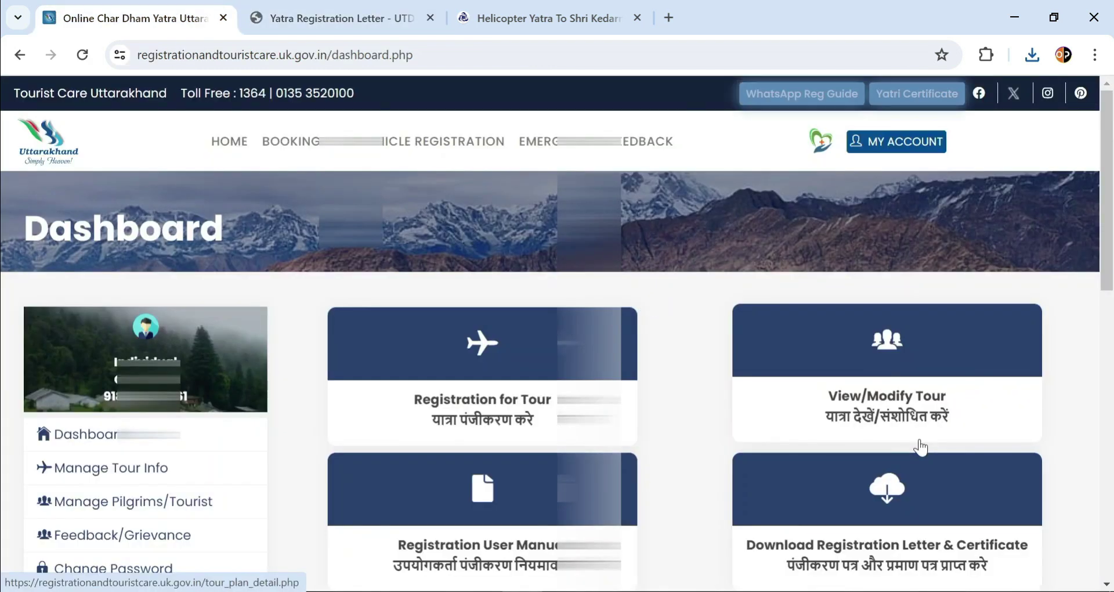